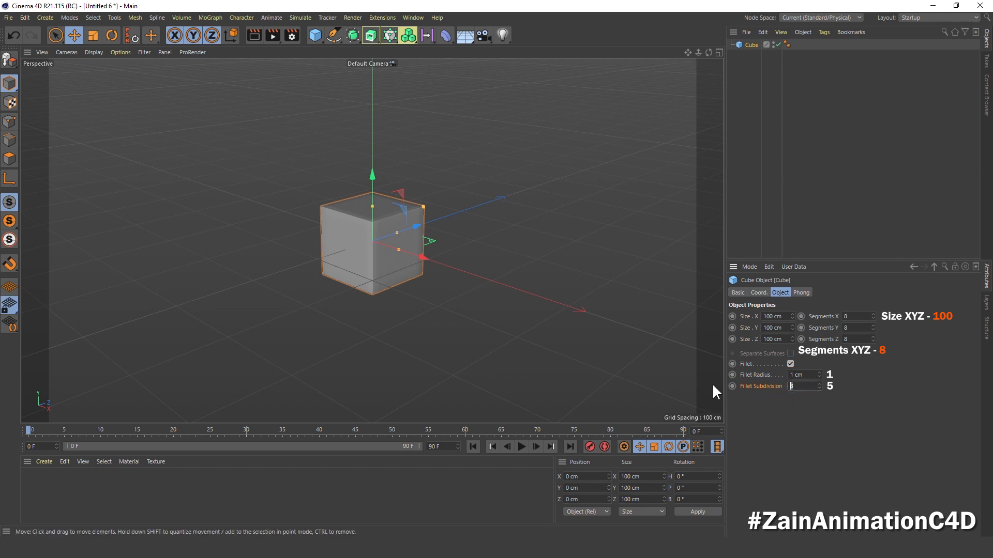
Duplicate the cube
left_click(739, 80)
left_click(750, 45)
key("ctrl+c")
key("ctrl+v")
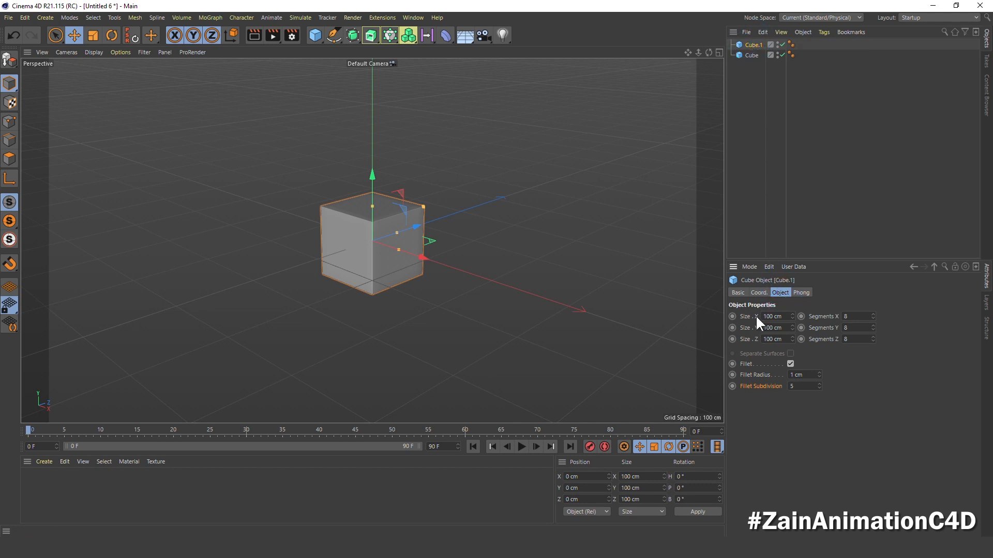
Set the duplicate cube's size to 90 cm in X, 90 cm in Y and 110 cm in Z
double_click(770, 316)
type("90")
key("Return")
double_click(773, 328)
type("90")
key("Return")
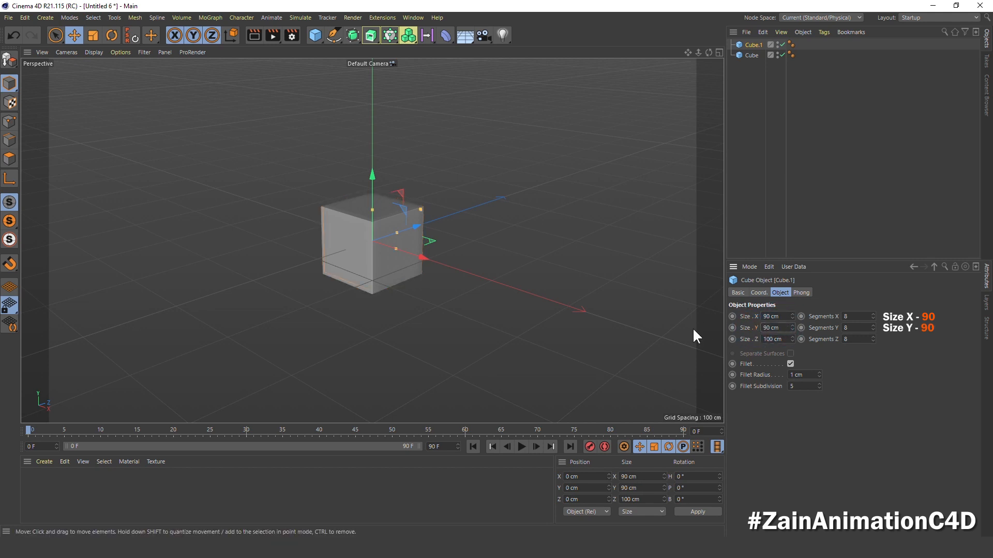
double_click(775, 339)
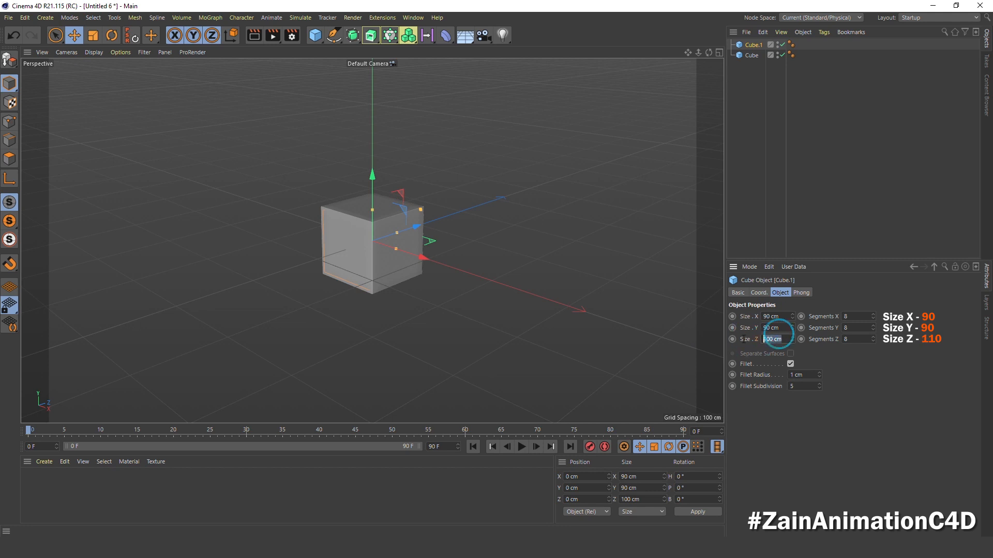
type("110")
key("Return")
Duplicate the Cube.1 object and select the new copy
left_click_drag(343, 271, 331, 207, "alt")
left_click(755, 44)
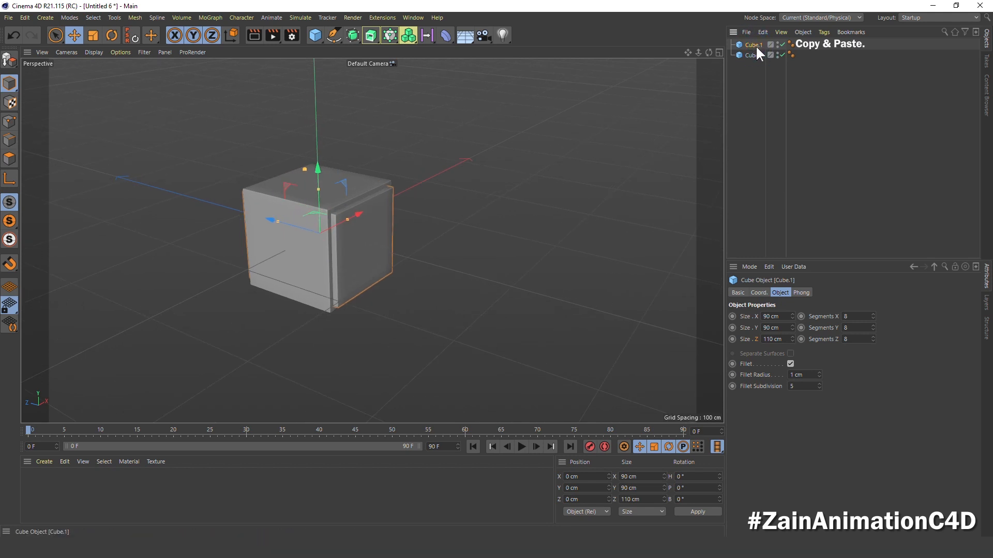
key("ctrl+c")
key("ctrl+v")
left_click(752, 42)
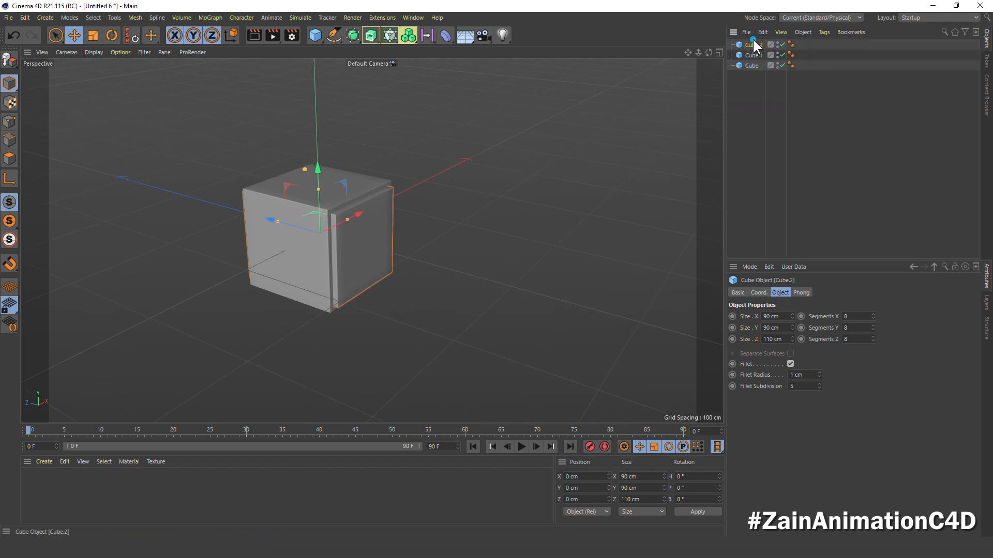
Set the Cube.2 object's size to 80 cm in X, 80 cm in Y and 120 cm in Z
left_click(781, 317)
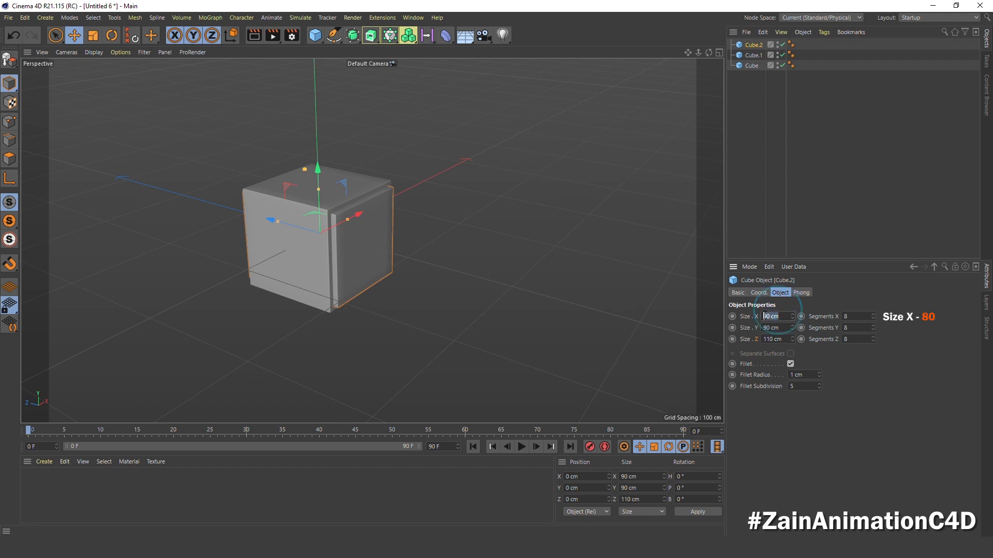
type("80")
key("Return")
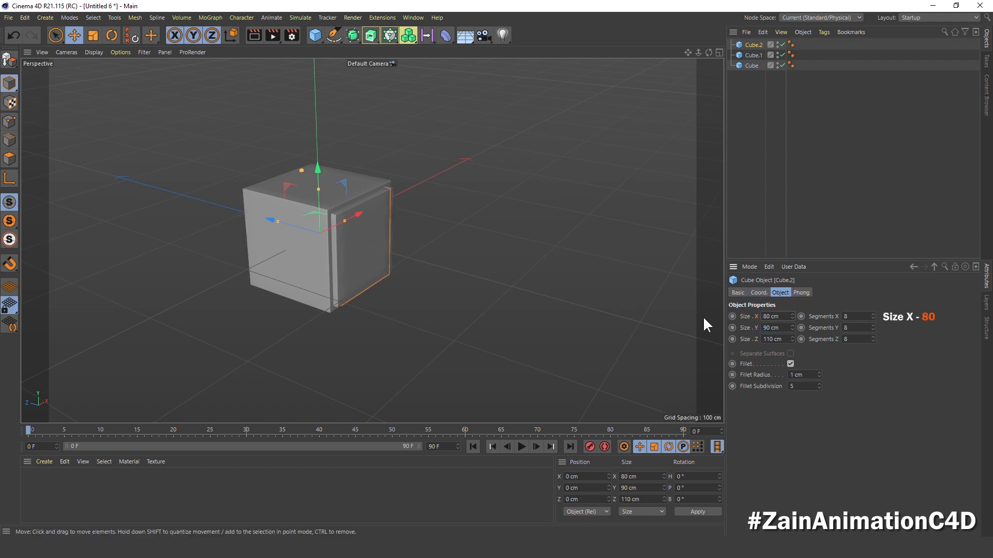
left_click(778, 327)
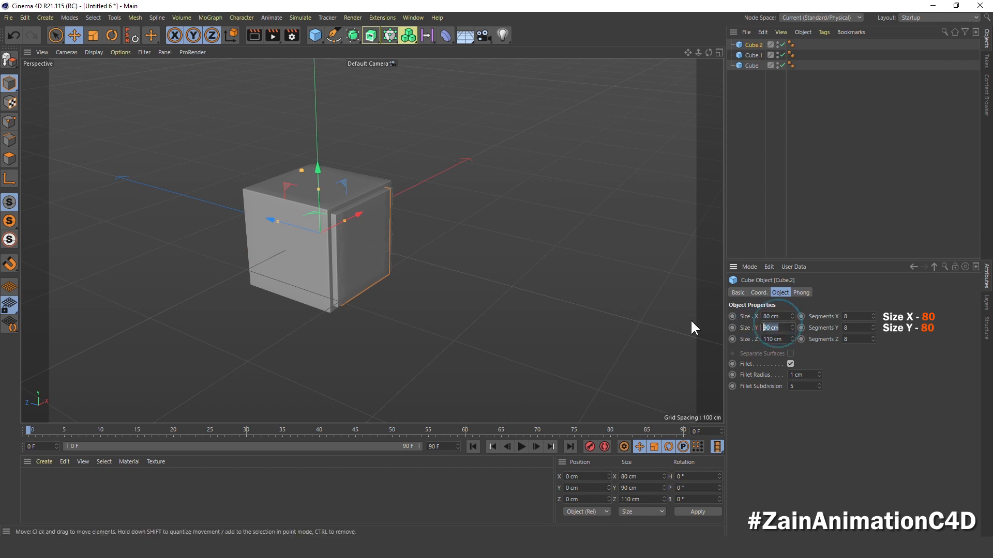
type("80")
key("Return")
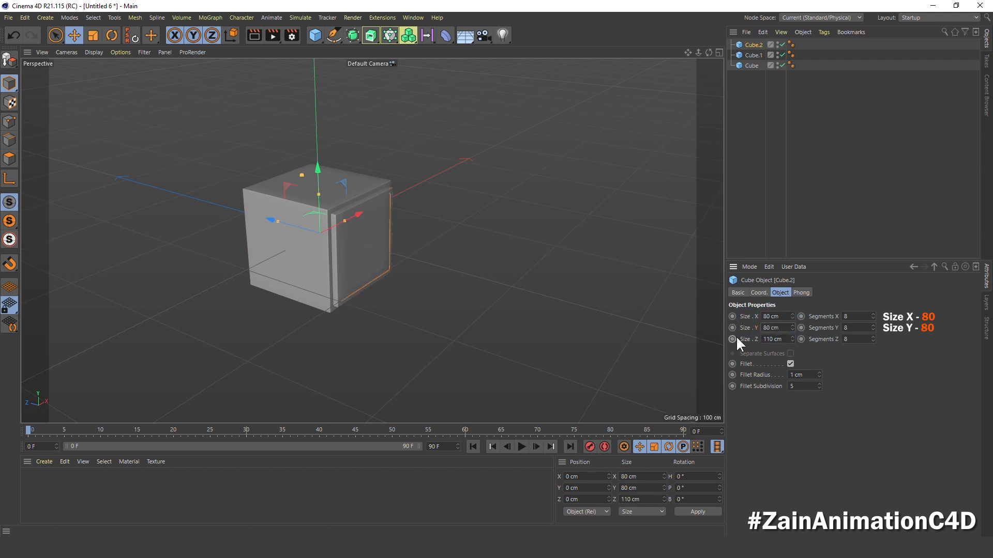
left_click_drag(758, 340, 760, 341)
double_click(782, 339)
type("120")
key("BackSpace")
type("20")
key("Return")
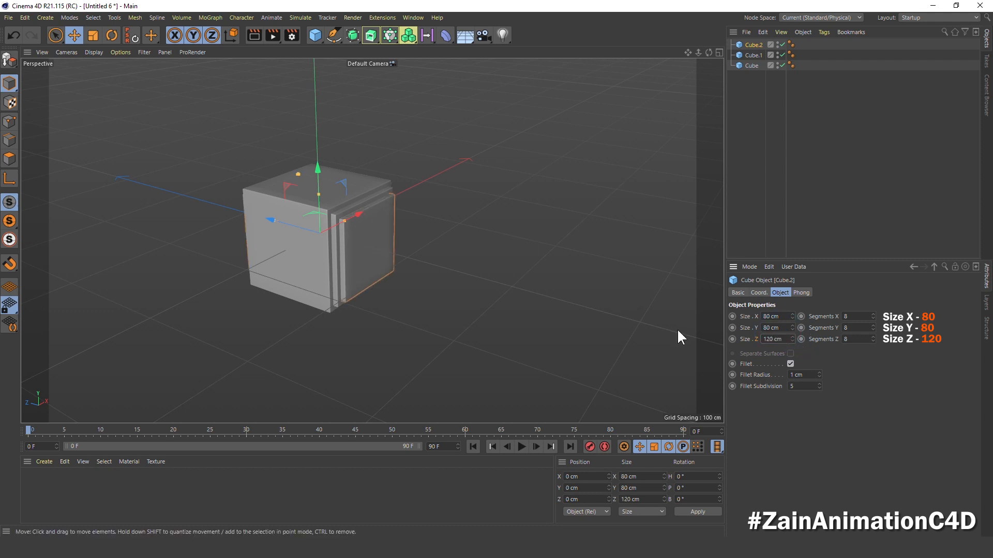
Add a null object to the scene and rename it "Cube 2"
left_click(744, 106)
left_click_drag(492, 200, 310, 234, "alt")
left_click(315, 35)
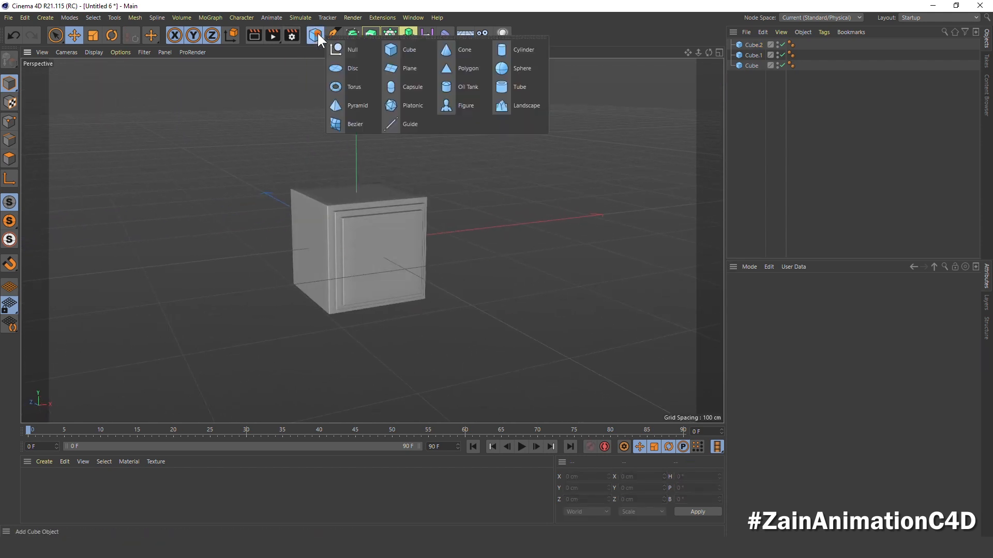
left_click(350, 48)
double_click(752, 46)
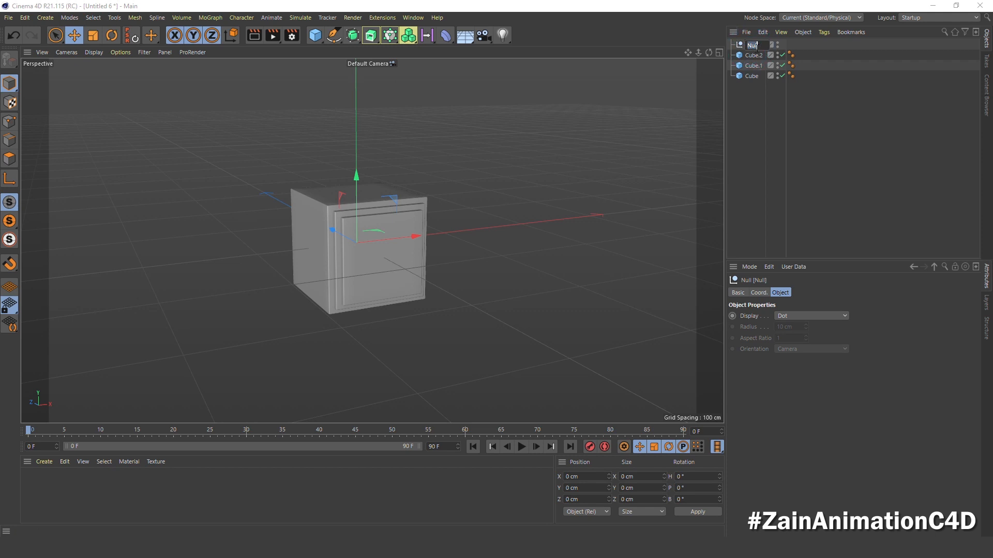
type("Cube 2")
key("Return")
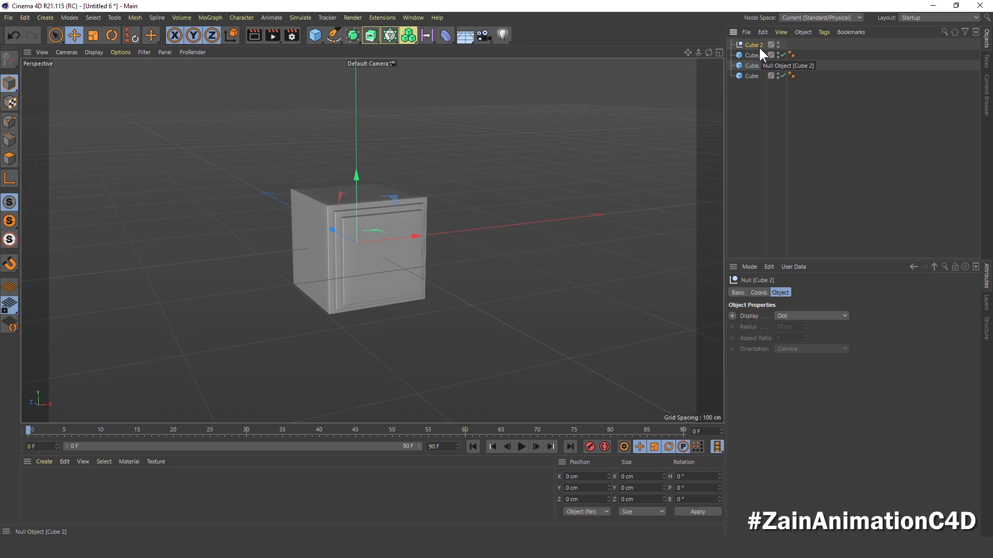
Make all three cubes children of the Cube 2 null and collapse the group
left_click_drag(743, 91, 751, 55)
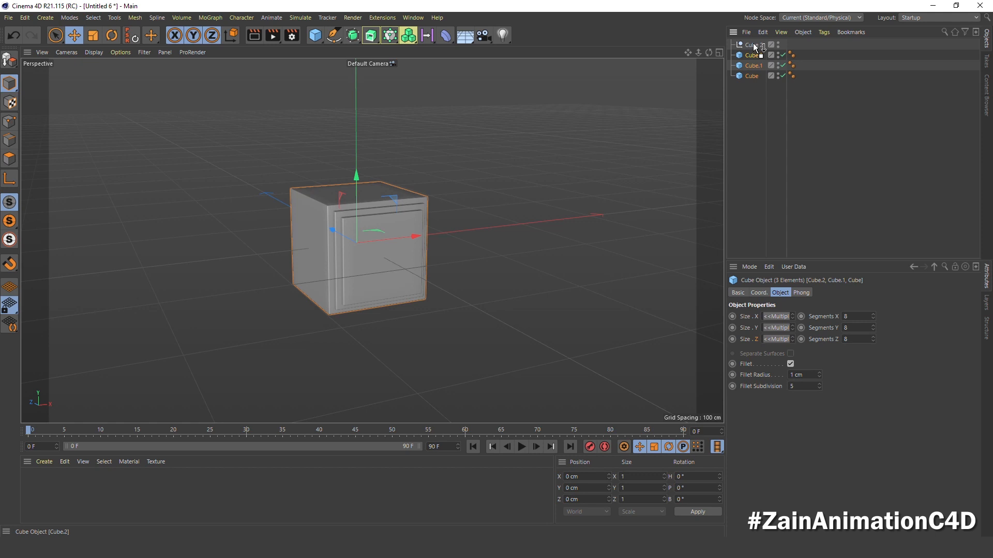
left_click_drag(754, 45, 754, 46)
left_click(752, 45)
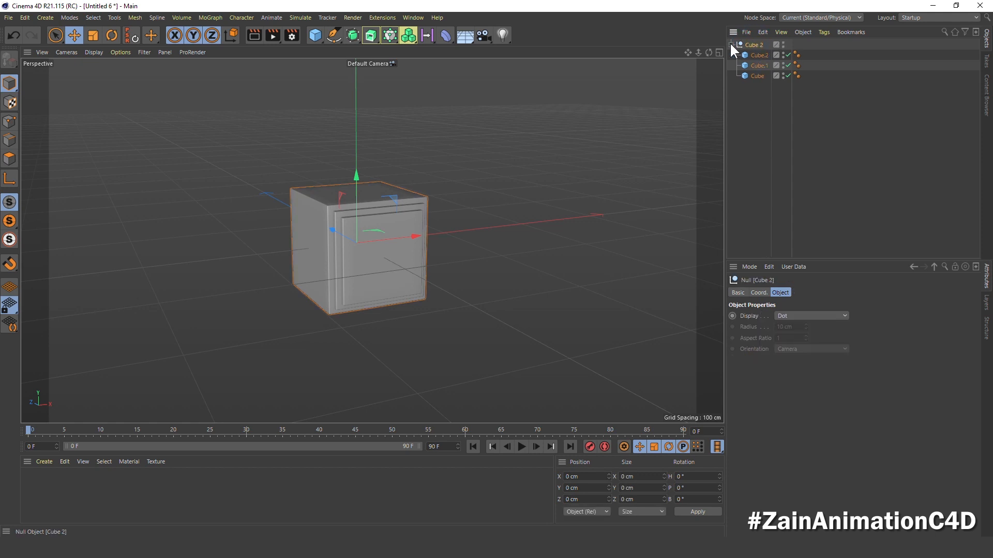
left_click(730, 45)
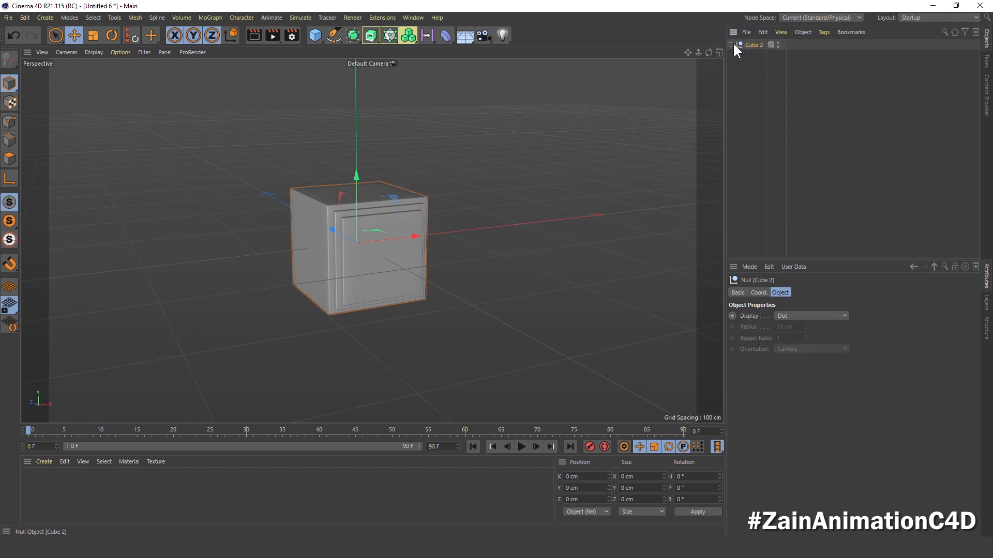
Duplicate the Cube 2 null with its cubes and rename the lower one in the object list "Cube 1"
key("ctrl+c")
key("ctrl+v")
double_click(756, 56)
left_click(777, 59)
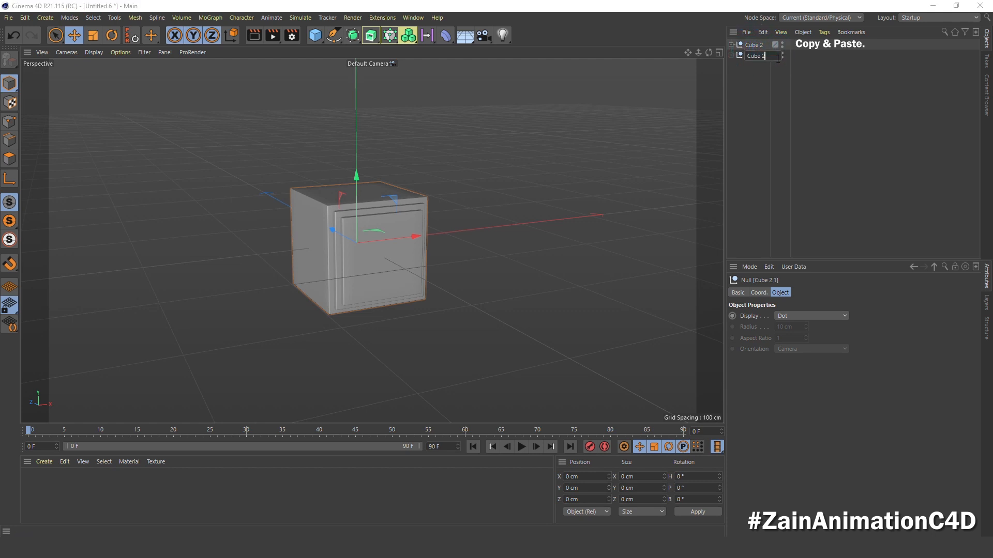
key("Return")
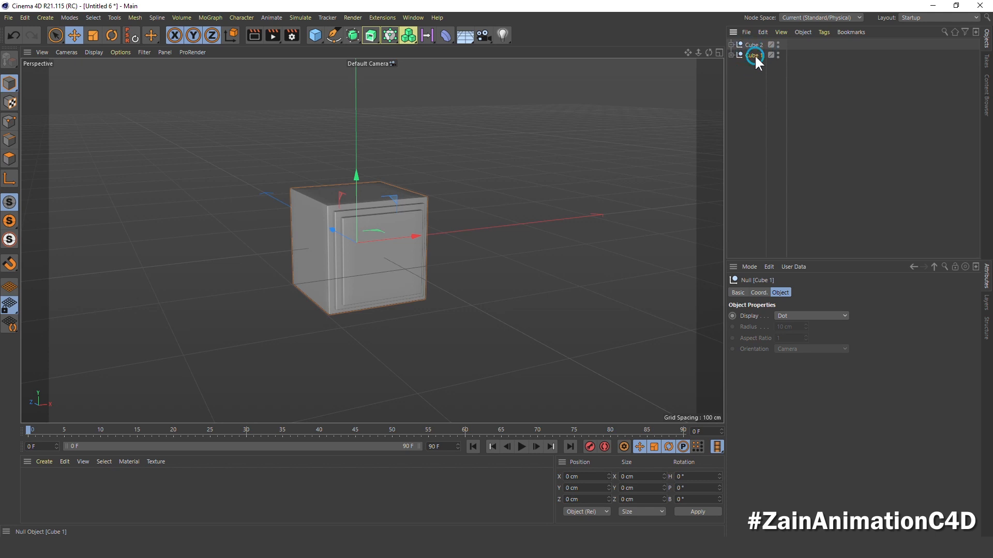
Set the Cube 1 null's Y position to -100 cm
left_click(759, 293)
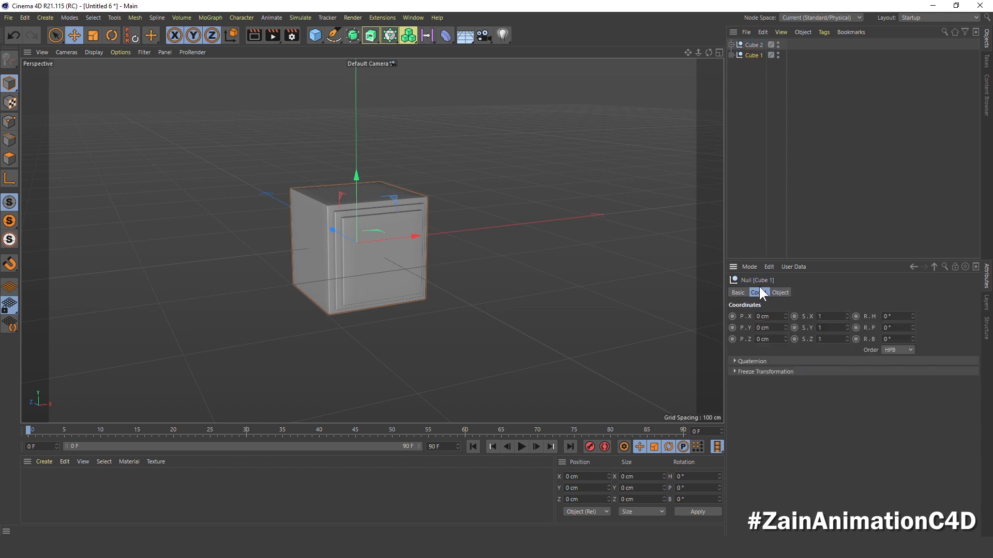
double_click(768, 326)
type("-100")
key("Return")
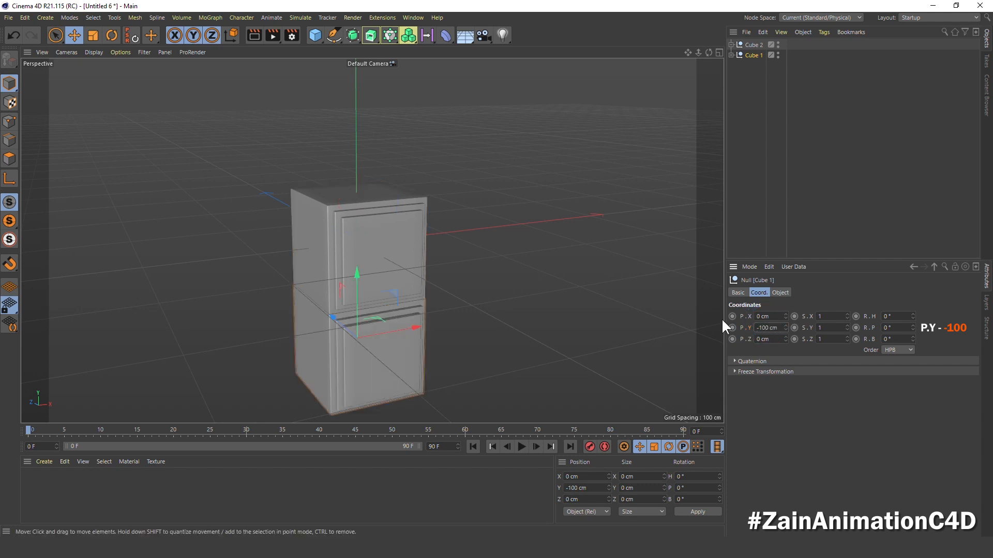
Add another null object to the scene and rename it "Cube 1 Step 1"
left_click_drag(317, 248, 365, 247, "alt")
left_click(740, 101)
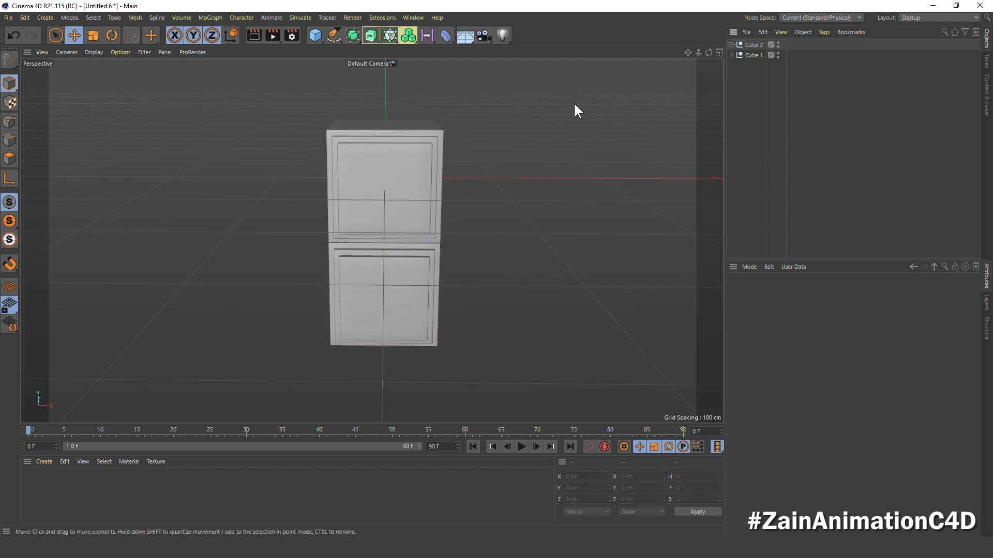
left_click(315, 37)
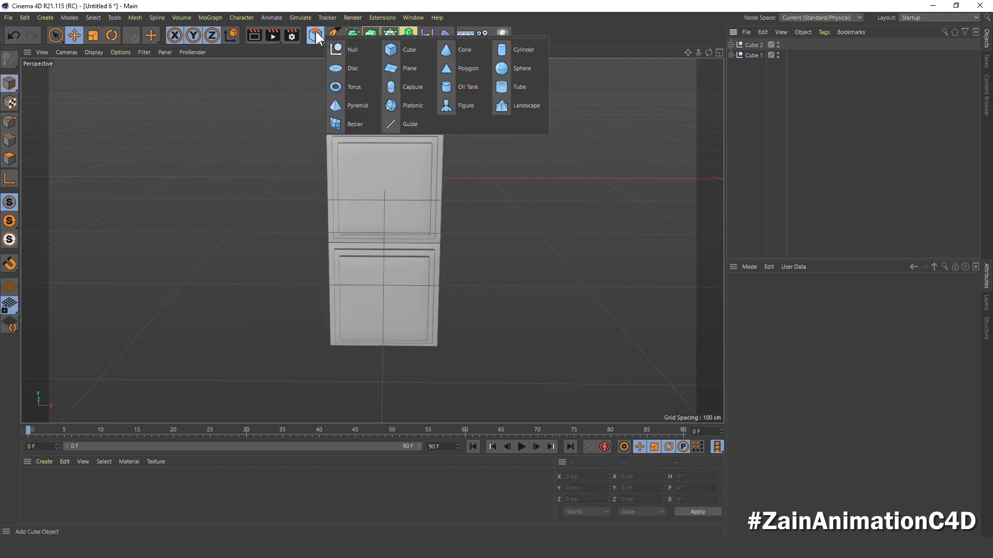
left_click(358, 49)
left_click(751, 46)
double_click(754, 46)
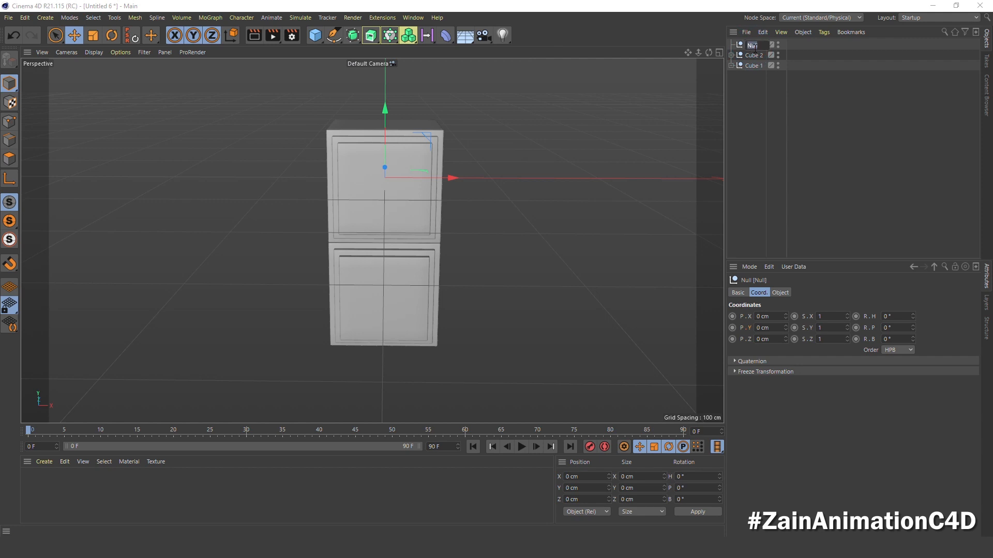
type("Cube 1 Step 1")
key("Return")
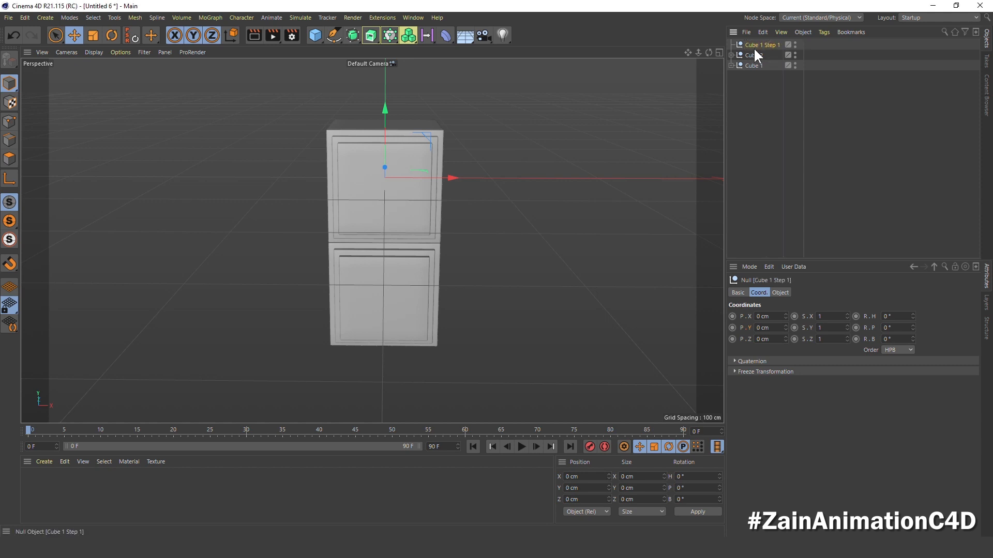
In the front view, position the Cube 1 Step 1 null at -50 cm in X and -50 cm in Y
middle_click(494, 199)
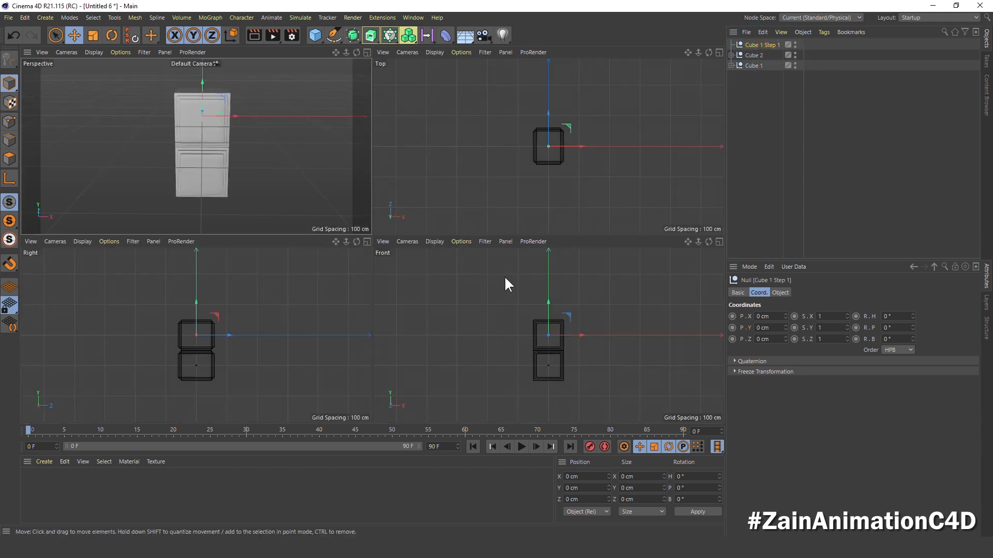
middle_click(503, 270)
scroll(355, 256, "up", 4)
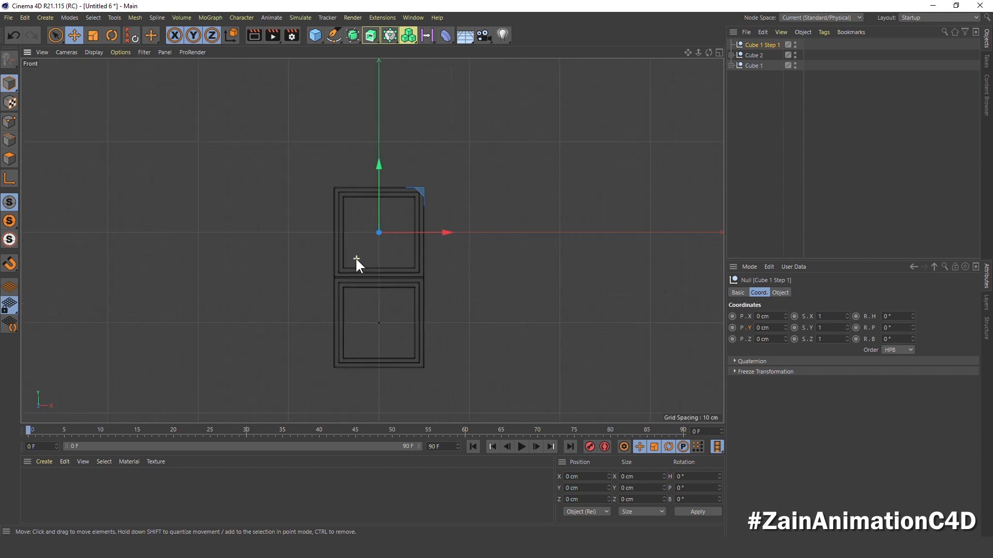
left_click_drag(785, 330, 783, 311)
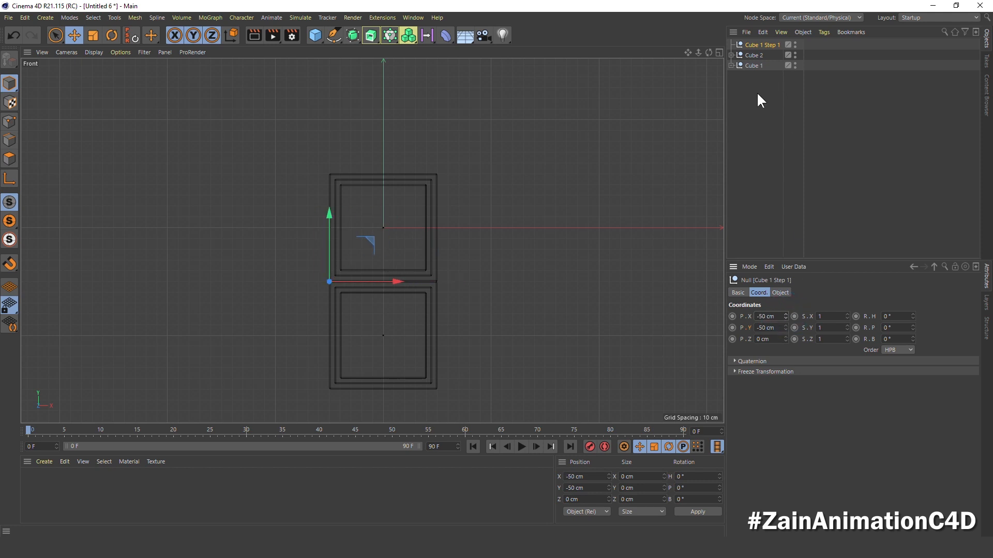
left_click(753, 106)
left_click(757, 43)
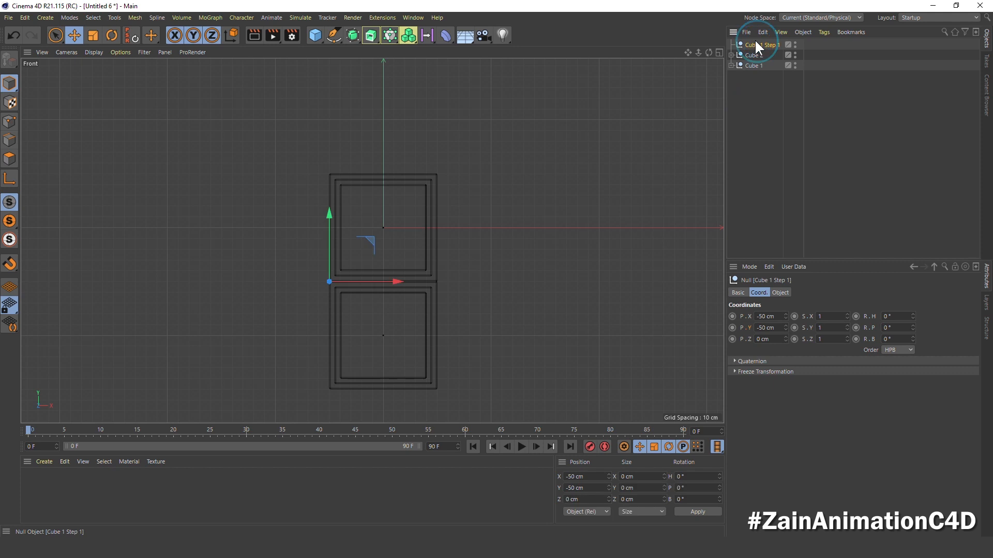
Duplicate the Cube 1 Step 1 null and rename the copy "Cube 1 Step 2"
middle_click(334, 205)
middle_click(335, 205)
left_click_drag(335, 208, 401, 234, "alt")
right_click_drag(266, 206, 317, 241, "alt")
left_click_drag(342, 254, 322, 247, "alt")
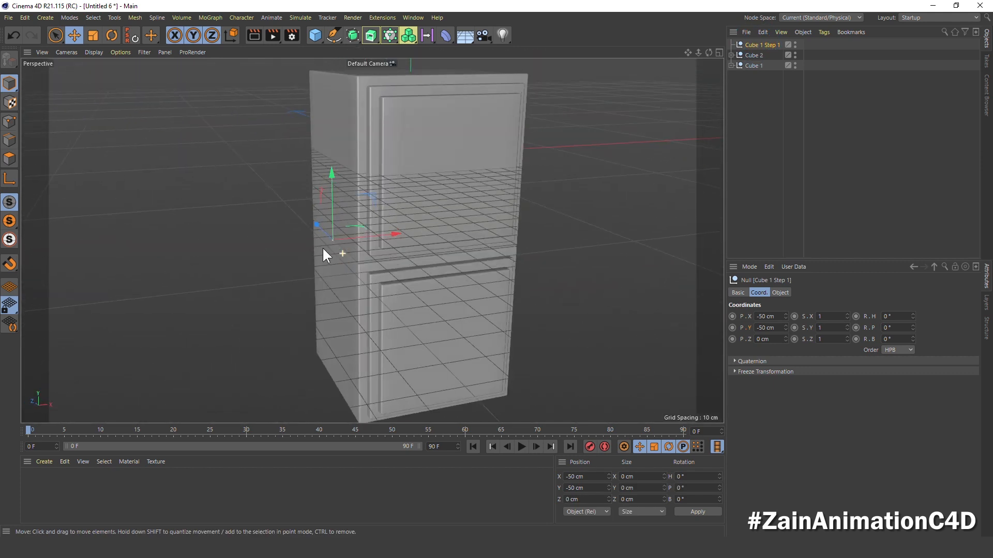
key("ctrl+c")
key("ctrl+v")
double_click(761, 43)
left_click(790, 45)
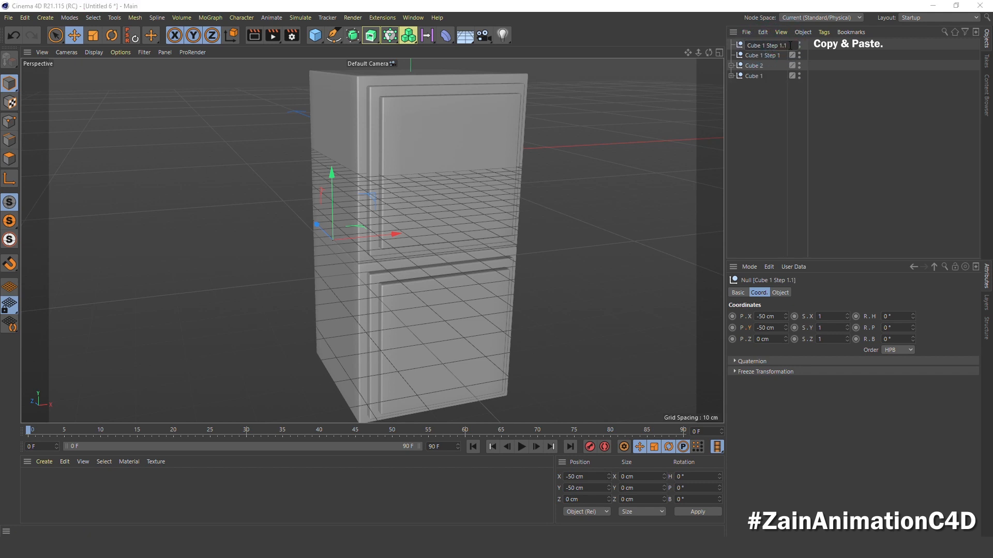
key("Return")
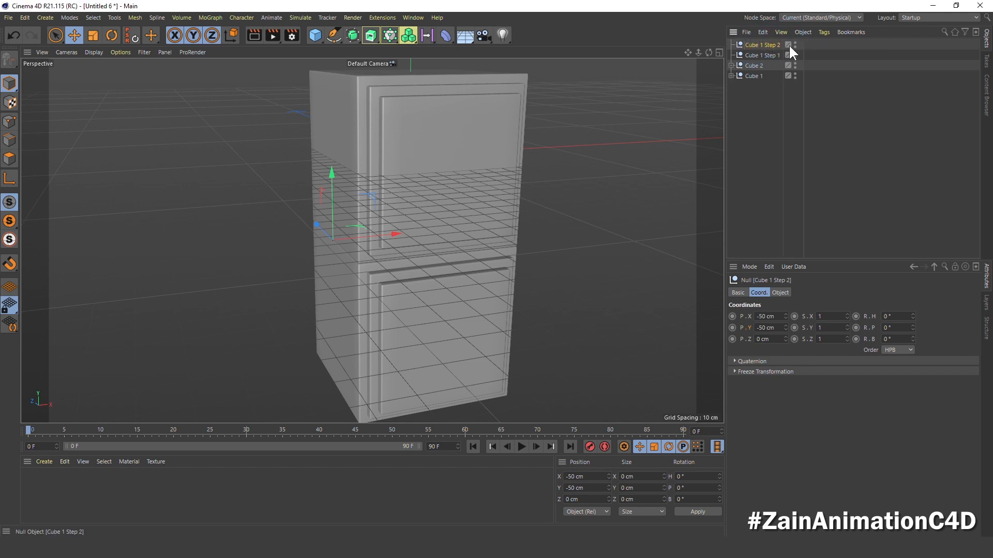
double_click(771, 329)
type("100")
key("Return")
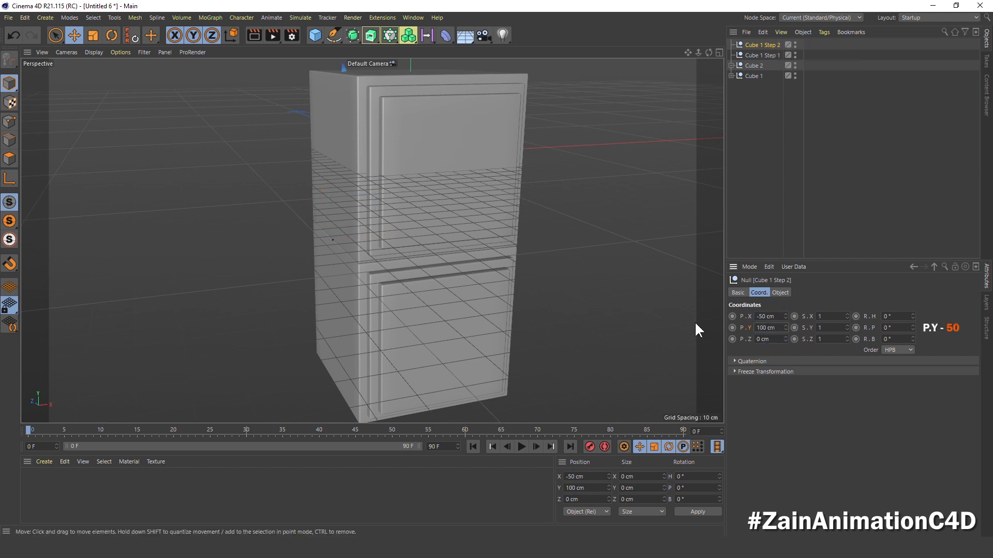
Set the Cube 1 Step 2 null's Y position to 50 cm
scroll(538, 230, "down", 4)
left_click(780, 329)
double_click(780, 329)
type("50")
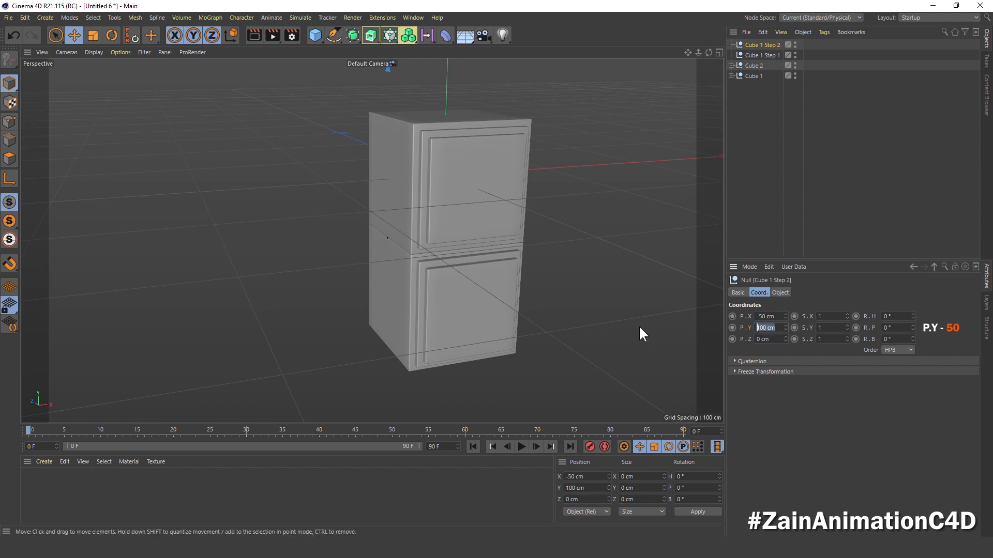
key("Return")
left_click_drag(392, 128, 424, 139, "alt")
scroll(426, 131, "up", 4)
middle_click_drag(427, 116, 424, 213, "alt")
mouse_move(372, 210)
left_mouse_down("alt")
mouse_move(262, 210)
mouse_move(552, 228)
mouse_move(341, 233)
mouse_move(362, 233)
left_mouse_up("alt")
scroll(420, 200, "down", 1)
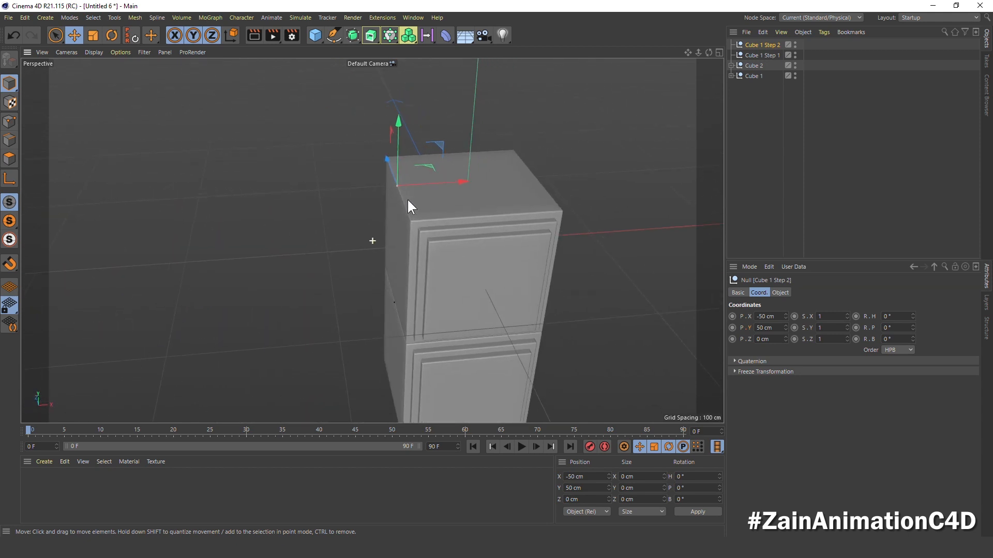
Set the animation's end frame to 100 and extend the preview range to frame 100
middle_click_drag(420, 200, 367, 205, "alt")
left_click_drag(444, 445, 344, 459)
type("100")
key("Return")
left_click_drag(391, 447, 420, 448)
Make the Cube 1 null a child of the Cube 1 Step 1 null
left_click_drag(410, 331, 398, 259, "alt")
left_click(747, 76)
left_click(795, 74)
left_click(795, 74)
left_click(794, 74)
left_click(794, 75)
left_click_drag(767, 54, 768, 53)
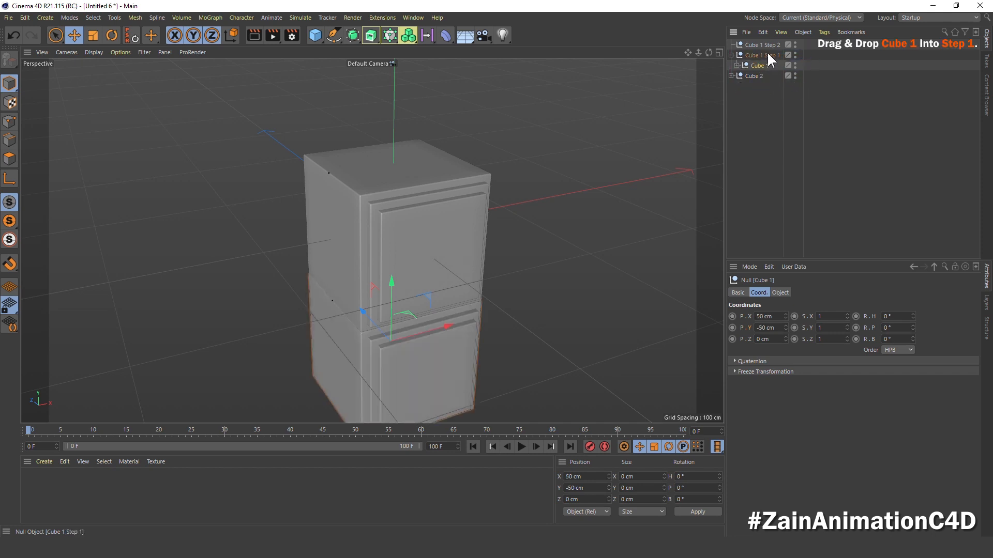
Keyframe the Cube 1 Step 1 null's R.B rotation at 0° on frame 0 and 180° on frame 25
left_click(731, 54)
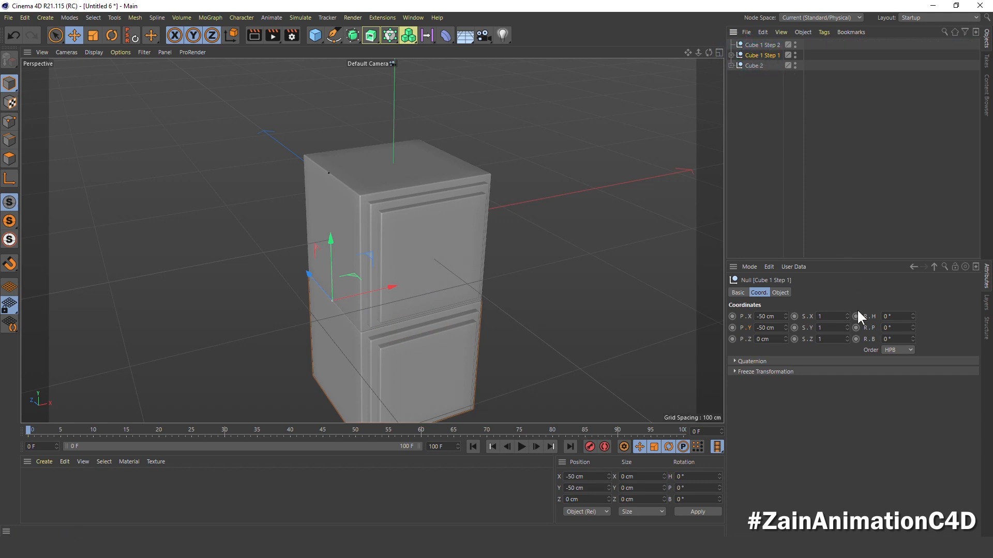
left_click(855, 339)
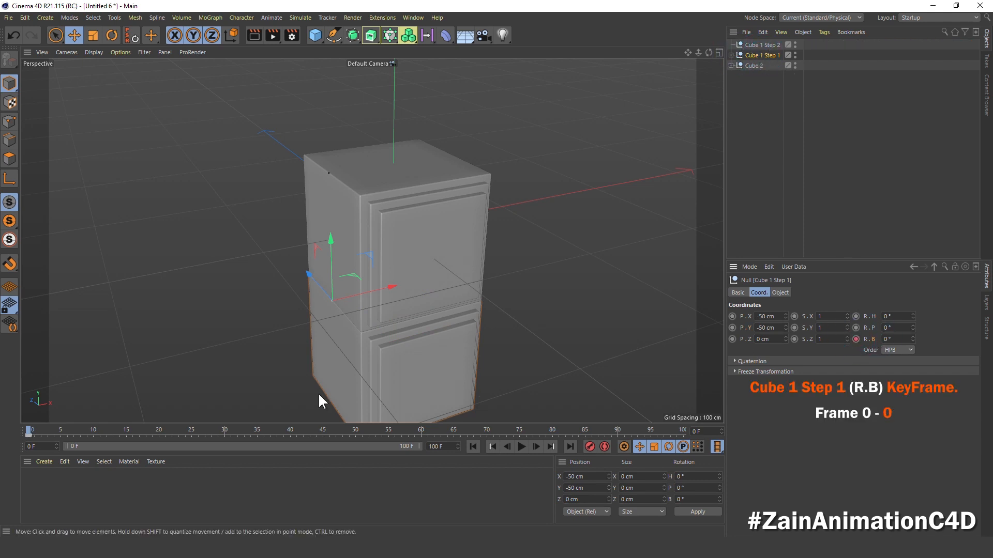
left_click(192, 429)
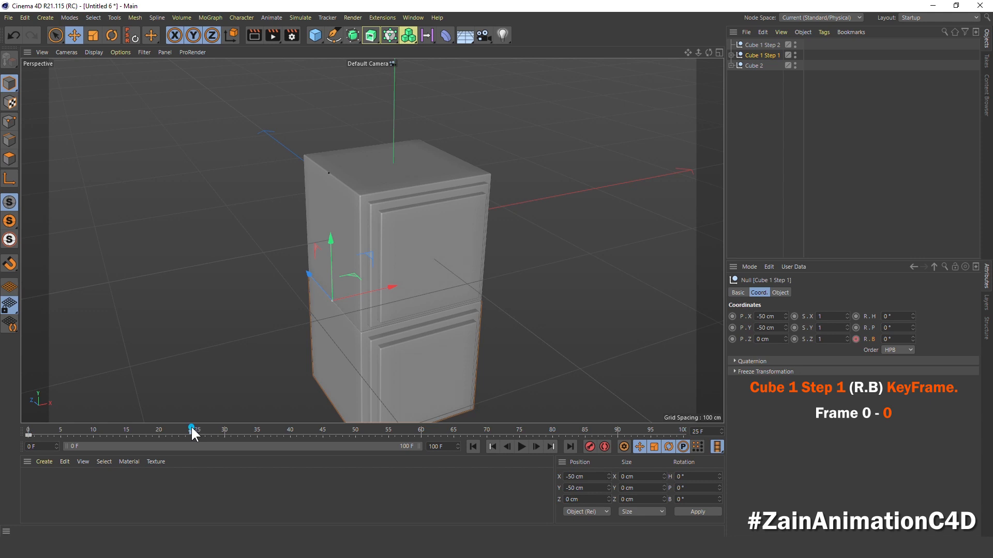
left_click(892, 340)
type("180")
key("Return")
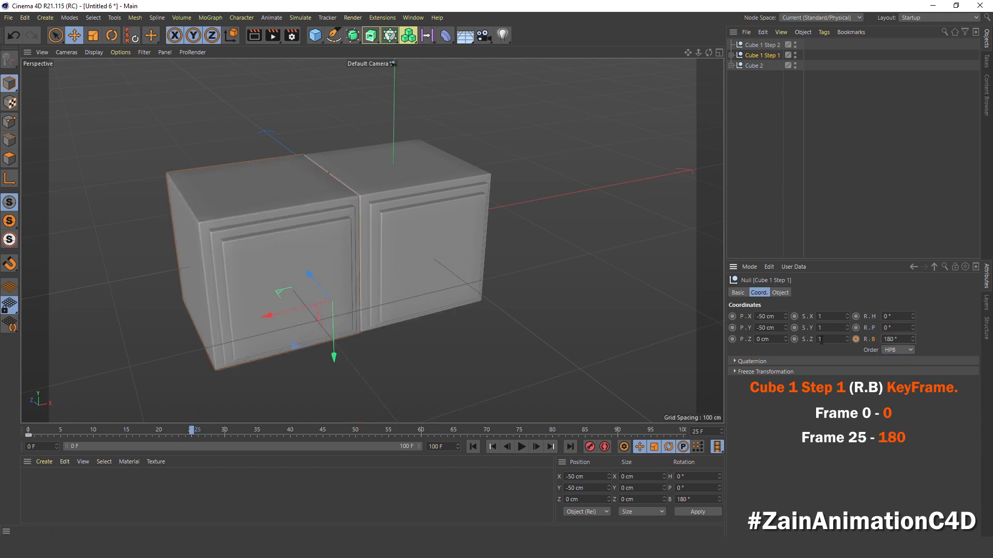
left_click(855, 339)
left_click_drag(187, 428, 188, 458)
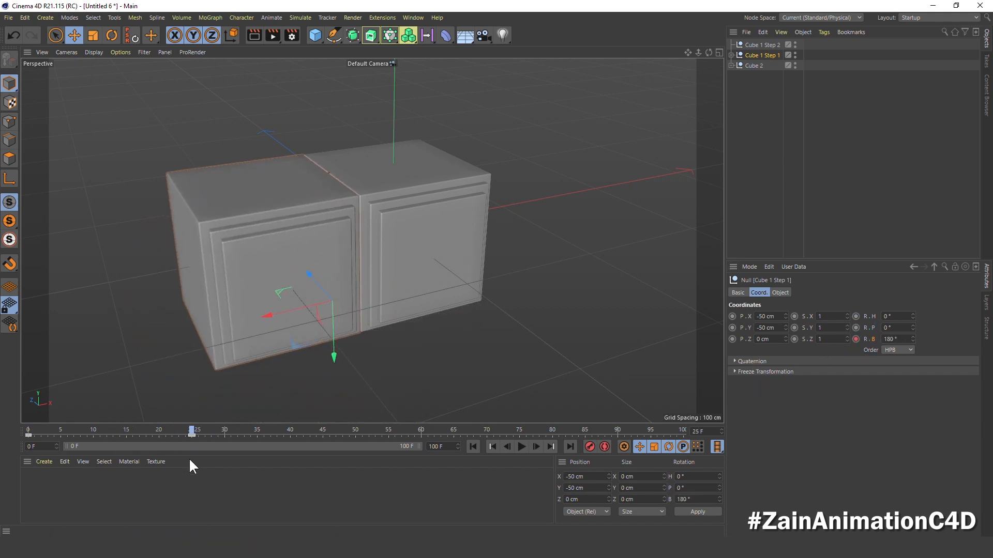
Make the Cube 1 Step 1 null a child of the Cube 1 Step 2 null and collapse the hierarchy
left_click(758, 148)
left_click_drag(767, 54, 768, 43)
left_click(746, 45)
left_click(731, 45)
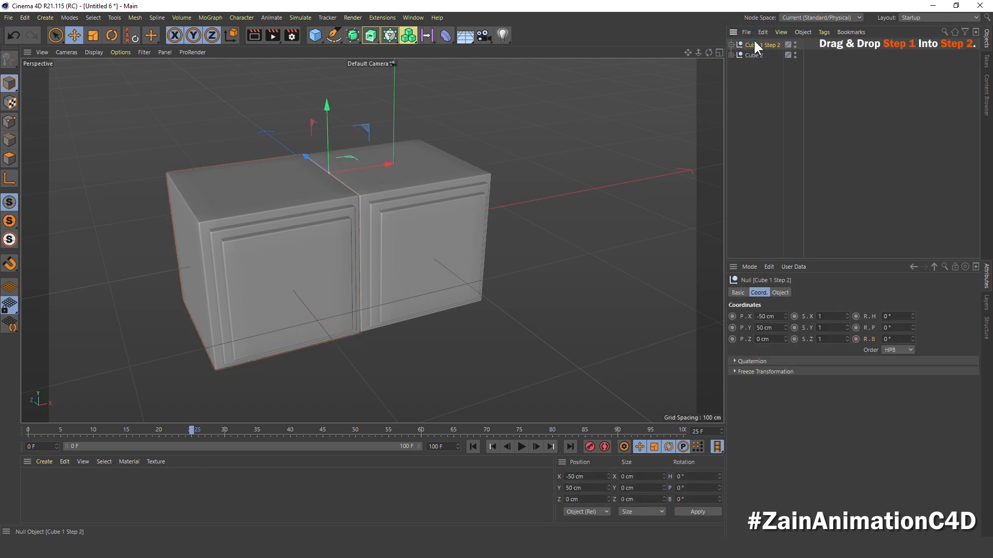
Keyframe the Cube 1 Step 2 null's R.B rotation at 0° on frame 25 and 180° on frame 50
left_click(856, 339)
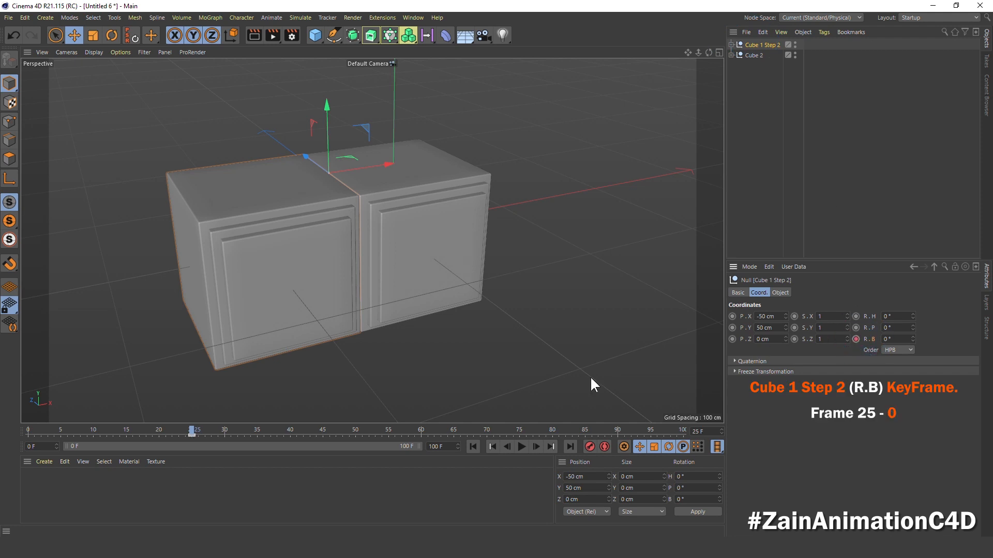
left_click(356, 430)
left_click_drag(893, 340, 844, 337)
type("1")
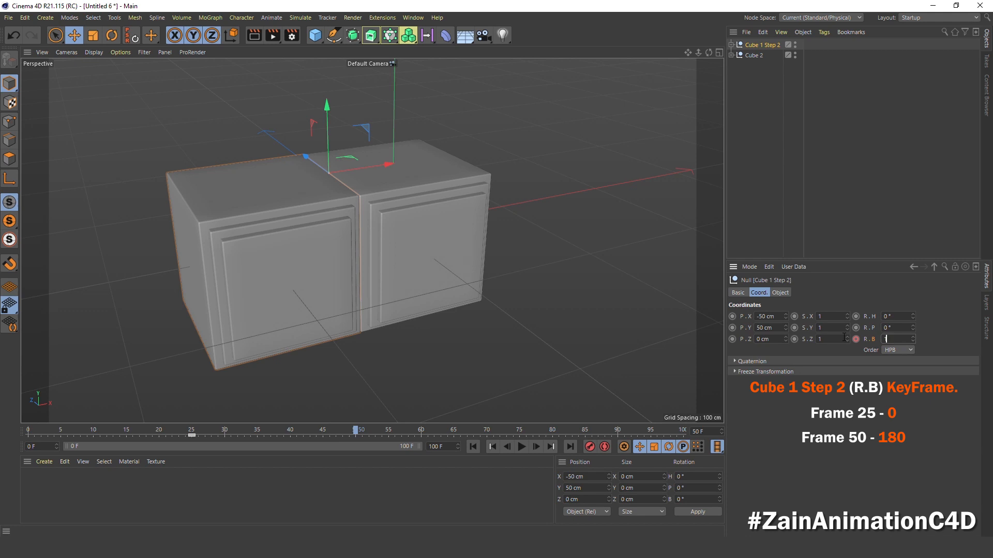
type("80")
key("Return")
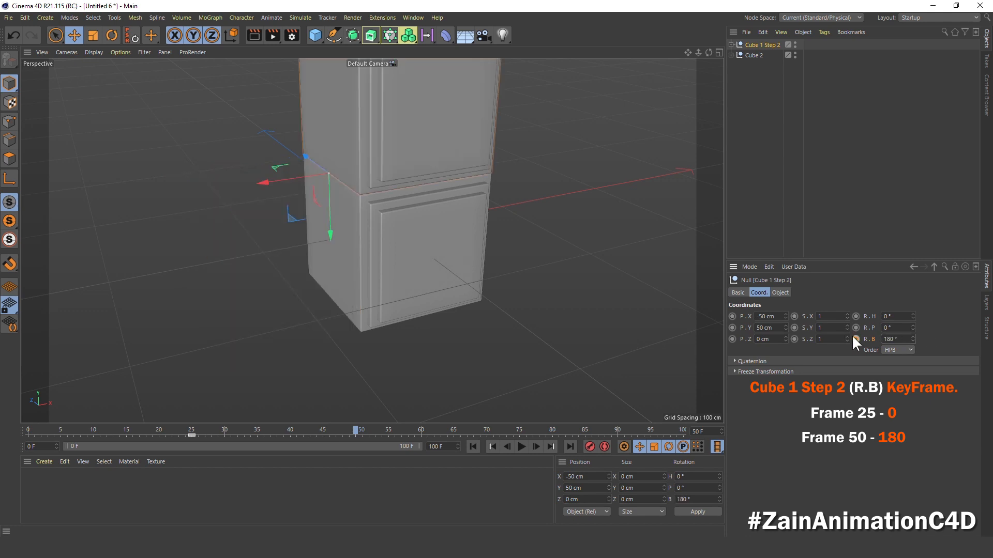
scroll(504, 219, "down", 5)
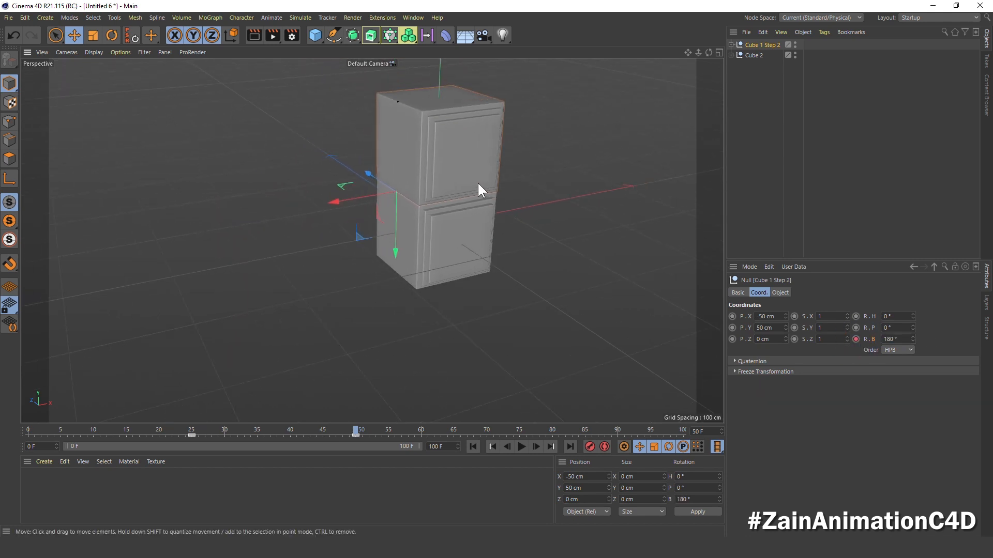
middle_click_drag(477, 182, 420, 234, "alt")
left_click_drag(355, 427, 352, 516)
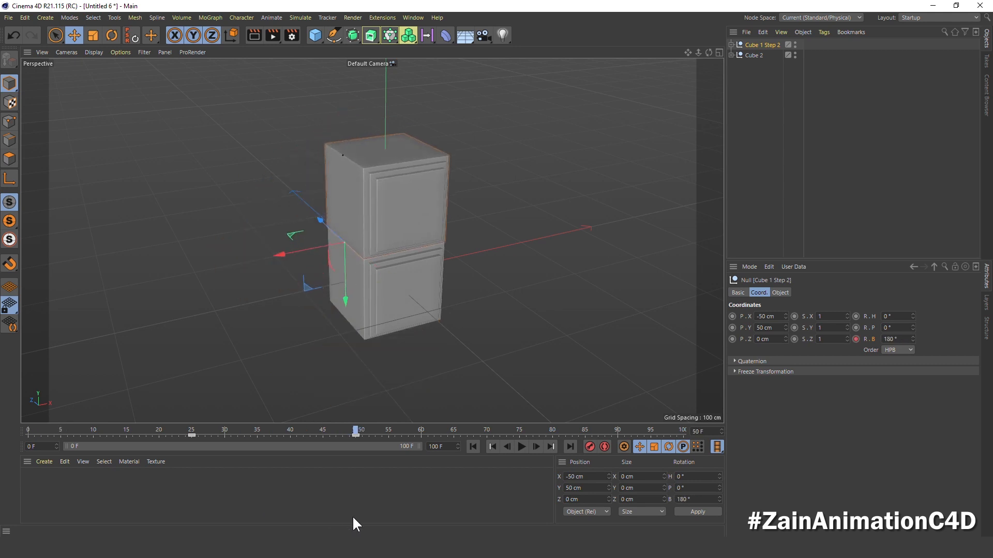
Add a new null object and name it "CUbe 2 Step 1"
left_click(751, 109)
left_click_drag(314, 30, 356, 46)
double_click(748, 45)
type("C")
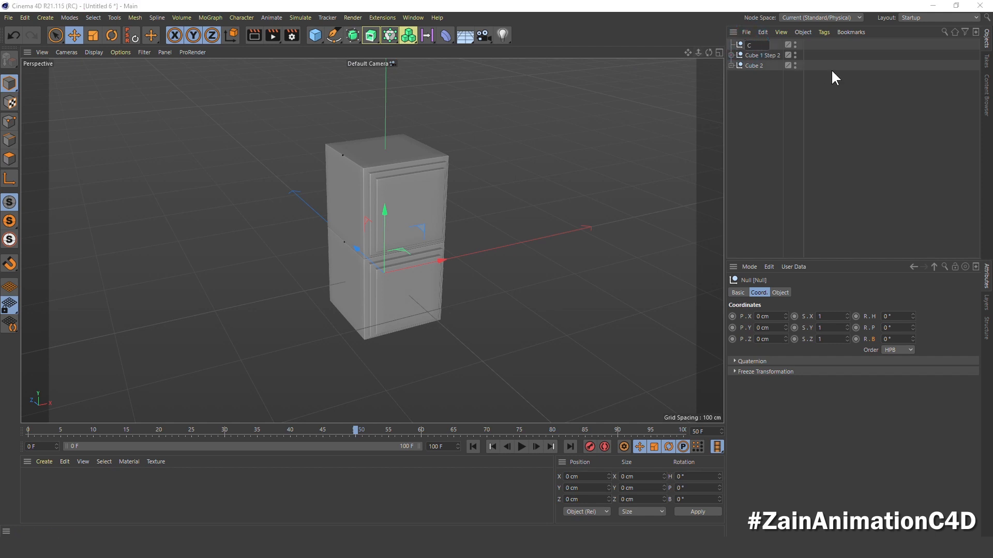
type("Ube 2 Step 1")
key("Return")
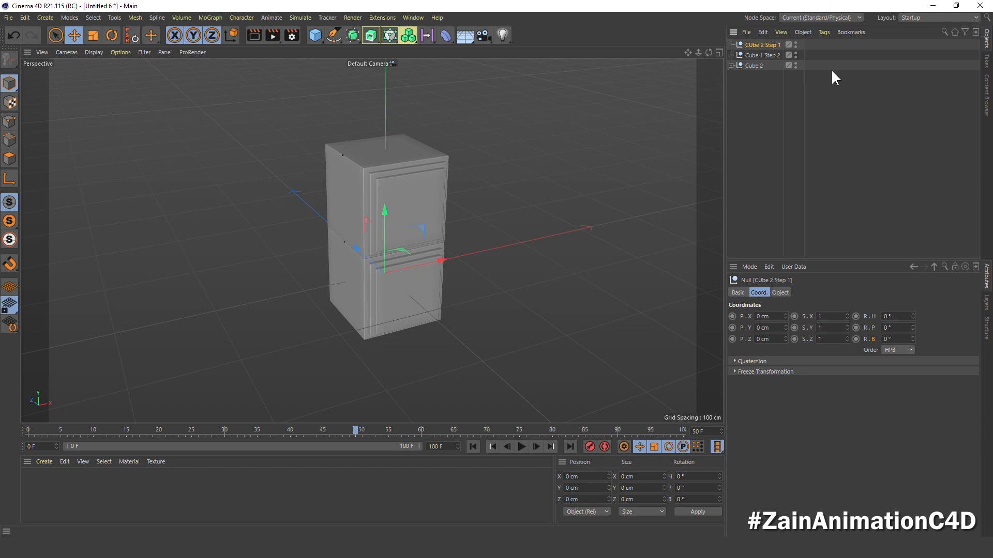
Move the CUbe 2 Step 1 null to X 50 cm and Y 50 cm, at the right edge where the two cubes meet
left_click_drag(485, 231, 419, 223, "alt")
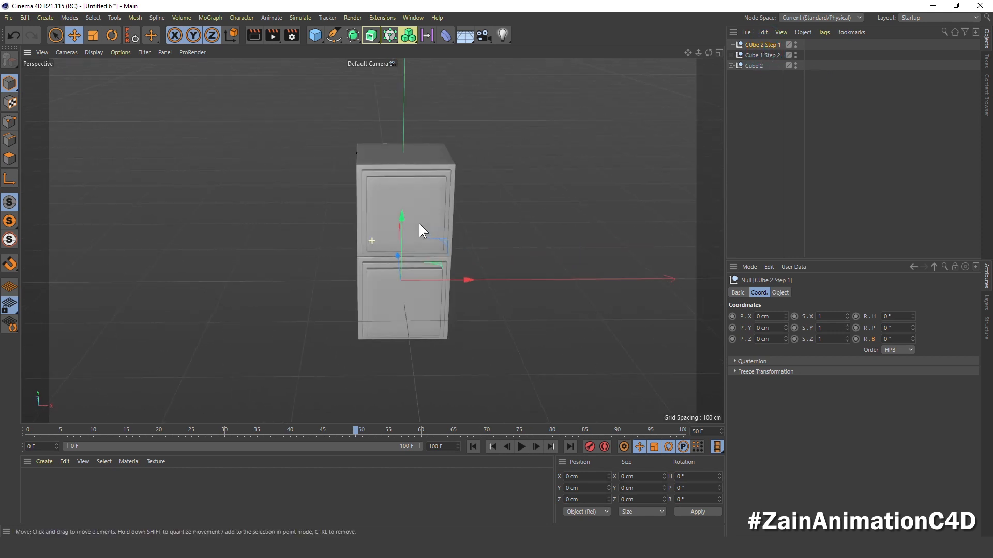
middle_click(572, 253)
middle_click(578, 292)
scroll(439, 181, "up", 2)
middle_click_drag(437, 169, 468, 277, "alt")
left_click_drag(785, 324, 785, 312)
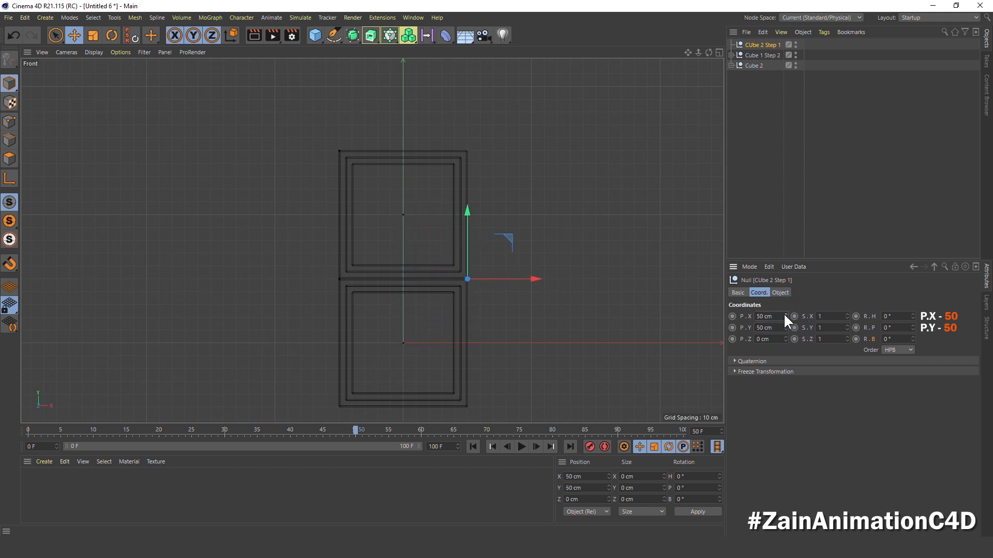
left_click(749, 107)
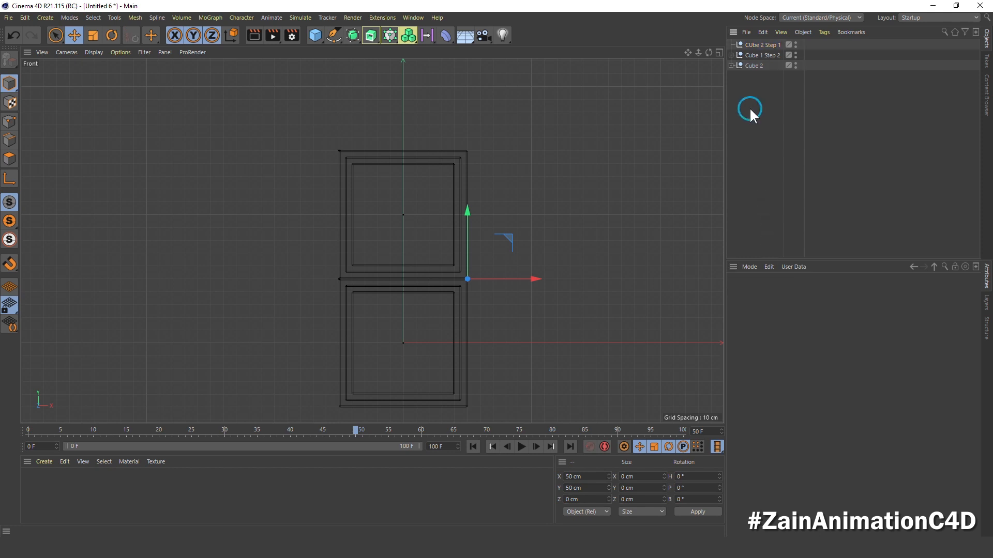
left_click(755, 45)
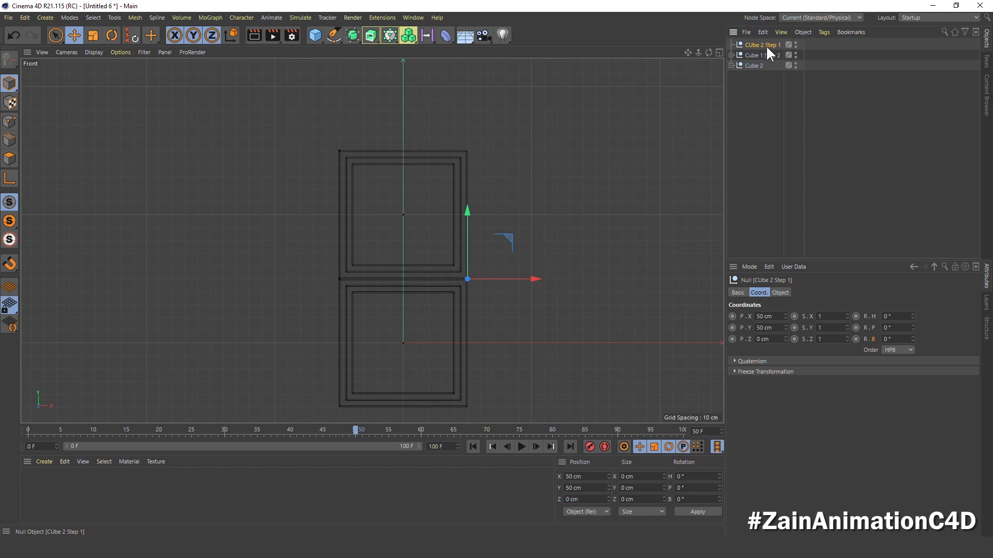
Duplicate the CUbe 2 Step 1 null and rename the copy "CUbe 2 Step 2"
middle_click(253, 168)
middle_click(253, 168)
left_click_drag(348, 221, 273, 208, "alt")
left_click(752, 45)
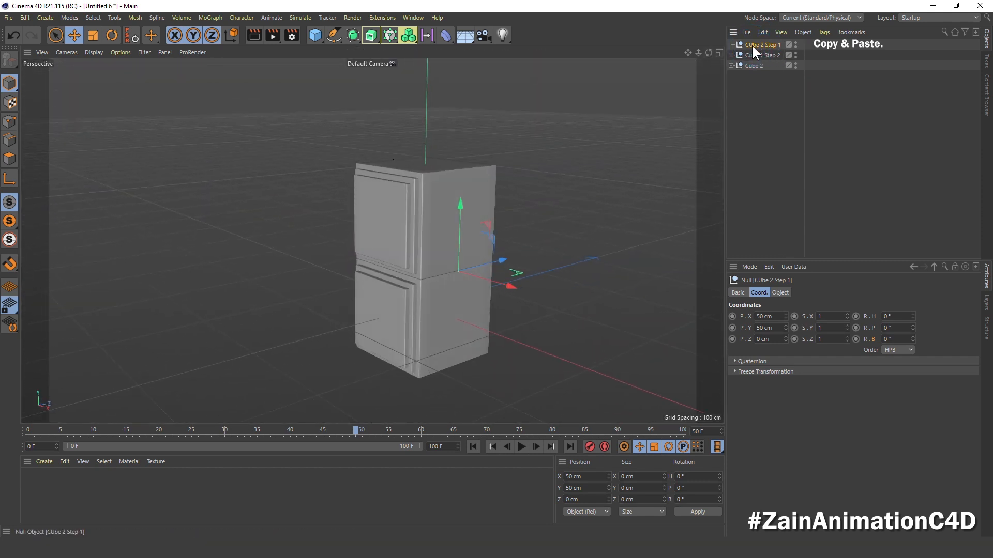
key("ctrl+c")
key("ctrl+v")
double_click(783, 45)
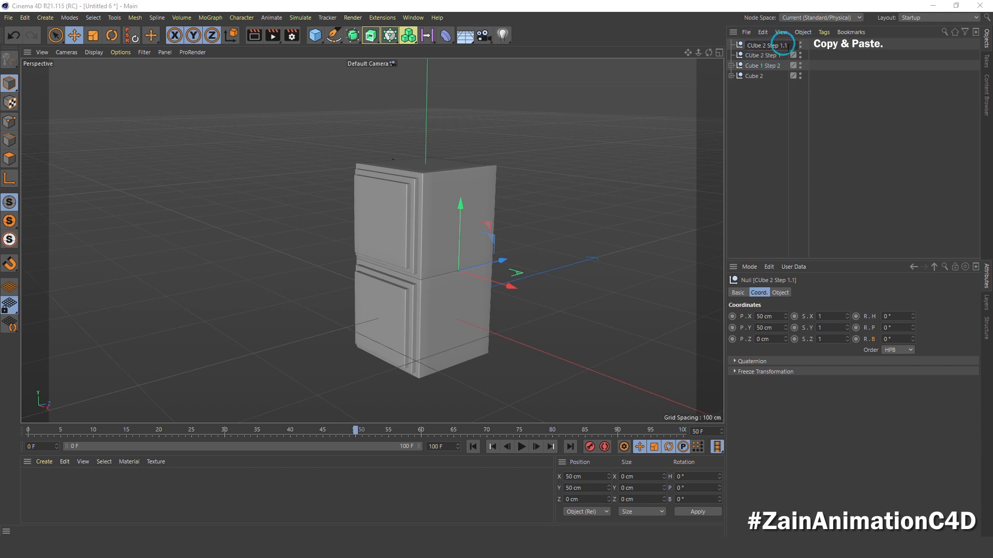
key("BackSpace")
key("BackSpace")
key("BackSpace")
type("2")
key("Return")
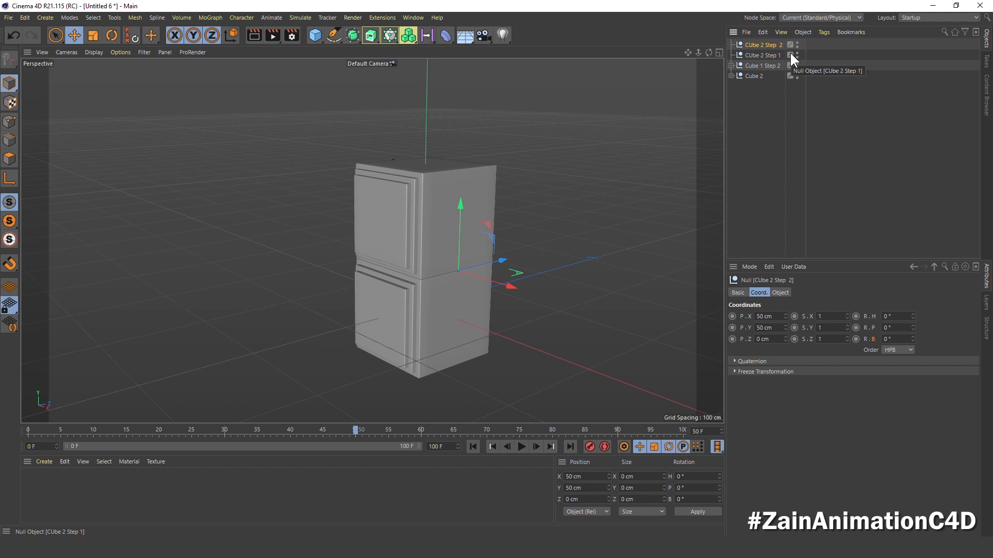
Set the CUbe 2 Step 2 null's Y position to 100 cm
double_click(760, 328)
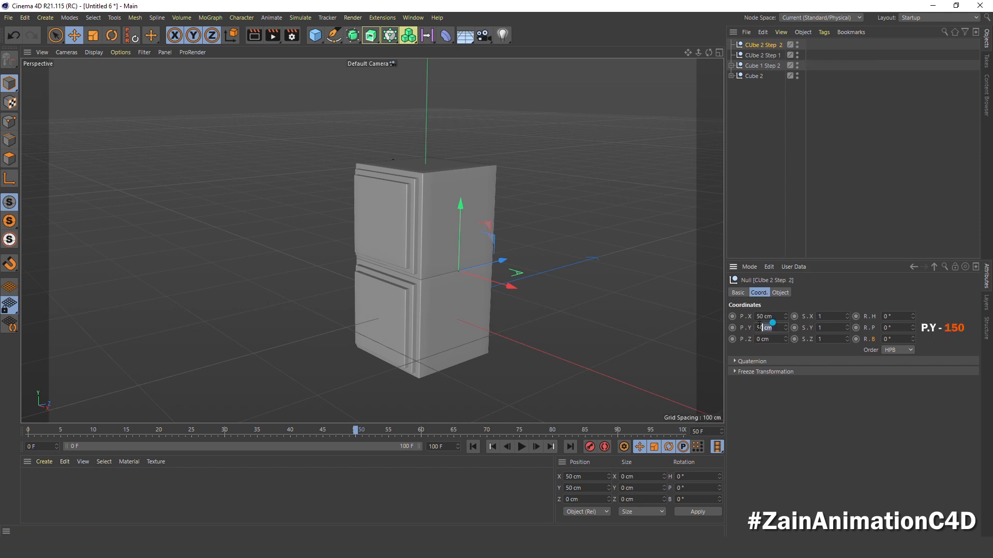
type("100")
key("Return")
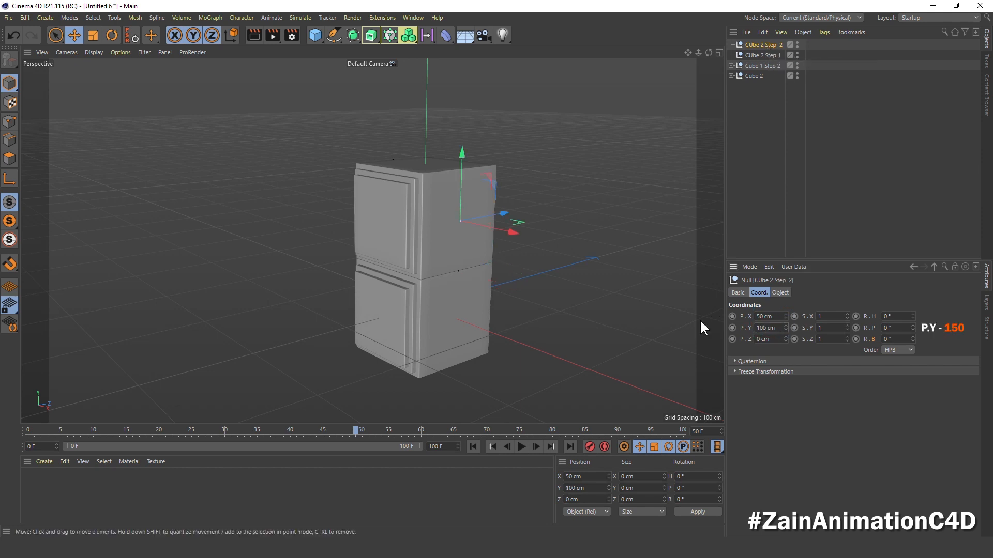
Set the CUbe 2 Step 2 null's Y position to 150 cm, level with the upper cube's top edge
left_click(775, 325)
type("150")
key("Return")
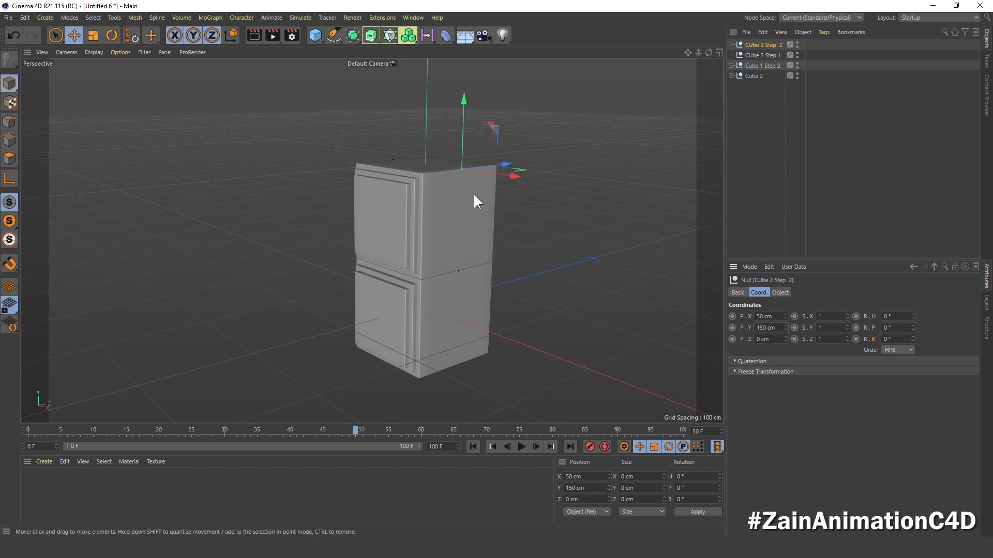
Make the Cube 2 null a child of the CUbe 2 Step 1 null
left_click_drag(473, 194, 509, 204, "alt")
scroll(461, 193, "up", 5)
left_click_drag(443, 198, 414, 201, "alt")
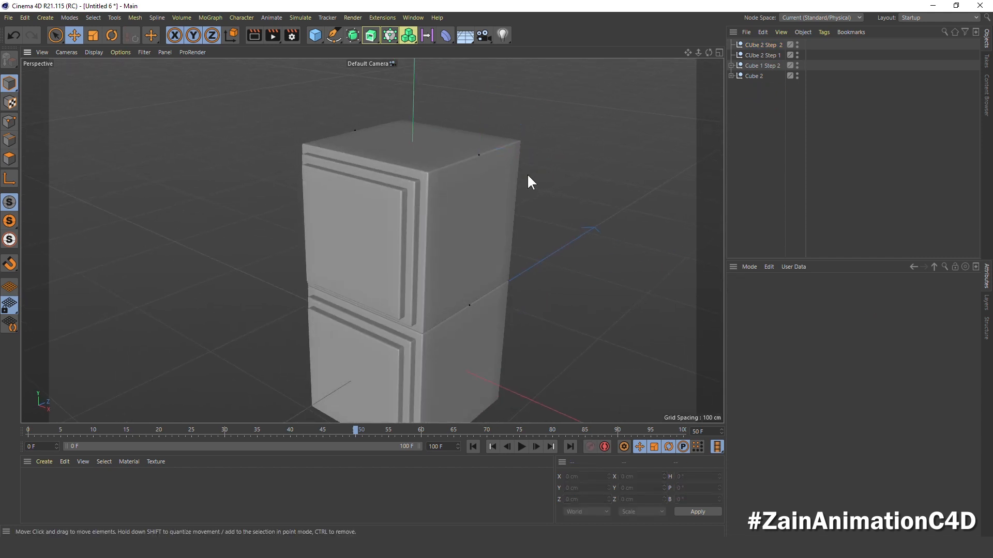
left_click_drag(527, 172, 714, 89, "alt")
left_click(754, 76)
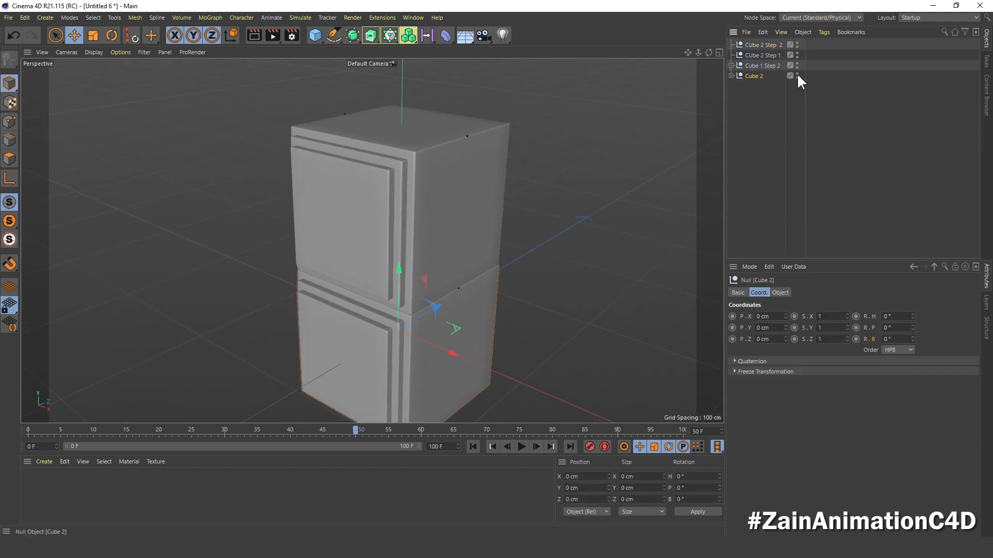
left_click(797, 76)
left_click(797, 76)
left_click_drag(382, 196, 470, 190, "alt")
left_click(756, 76)
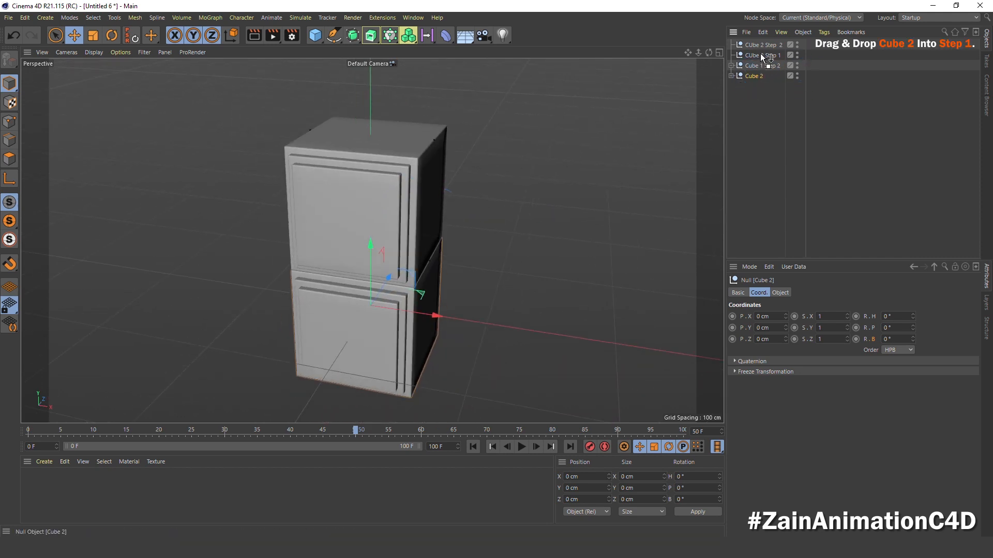
left_click_drag(771, 55, 768, 54)
Keyframe the CUbe 2 Step 1 null's R.B rotation at 0° on frame 50 and -180° on frame 75
left_click(745, 55)
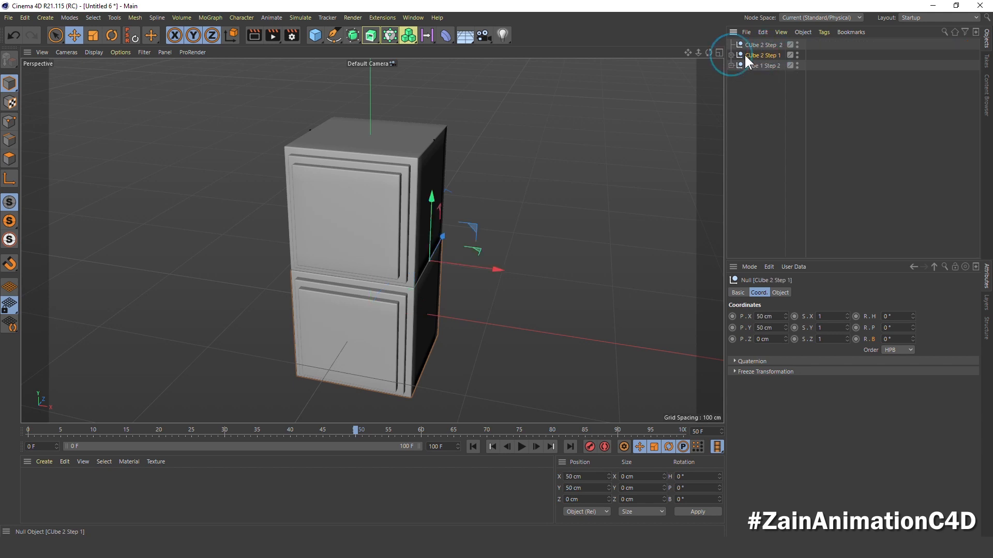
left_click(856, 339)
left_click(520, 430)
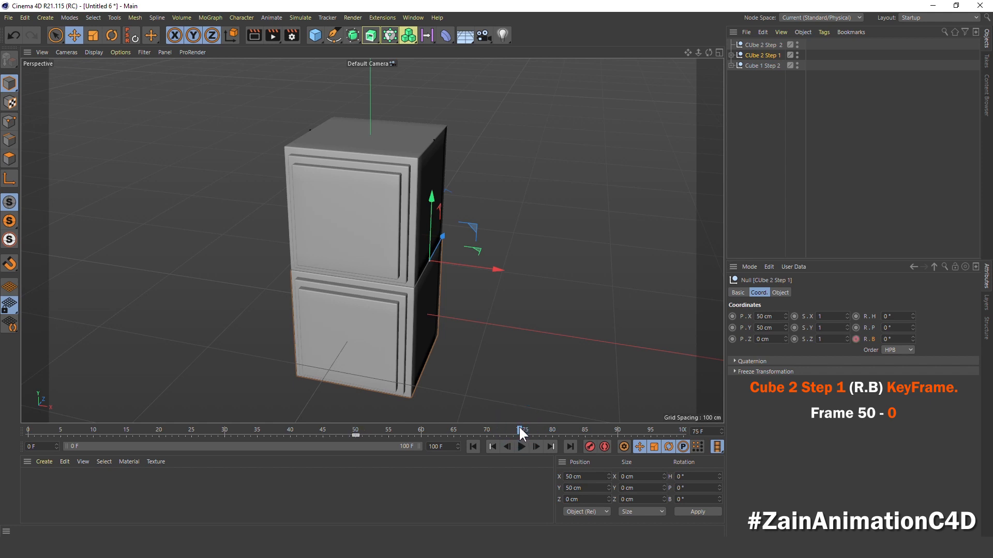
left_click_drag(913, 339, 822, 341)
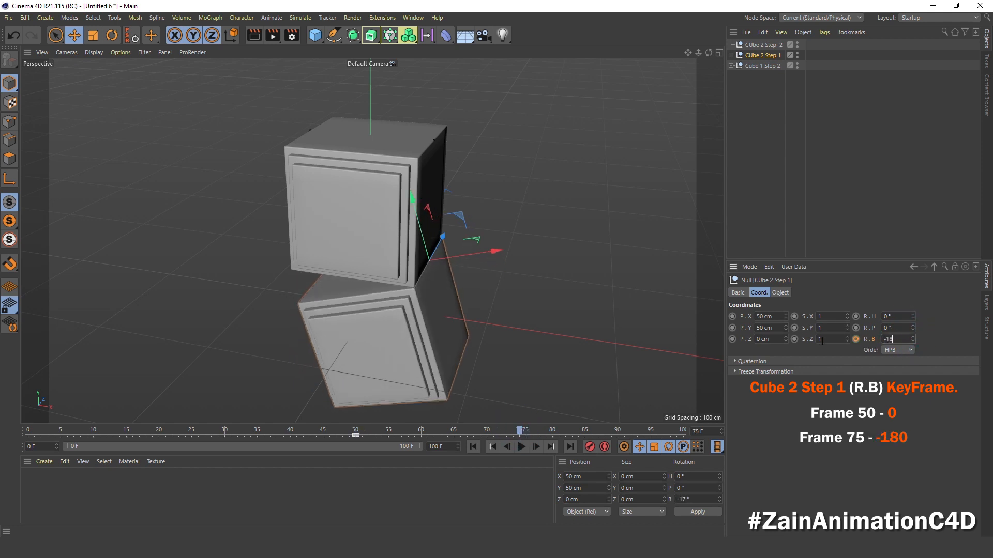
type("0")
key("Return")
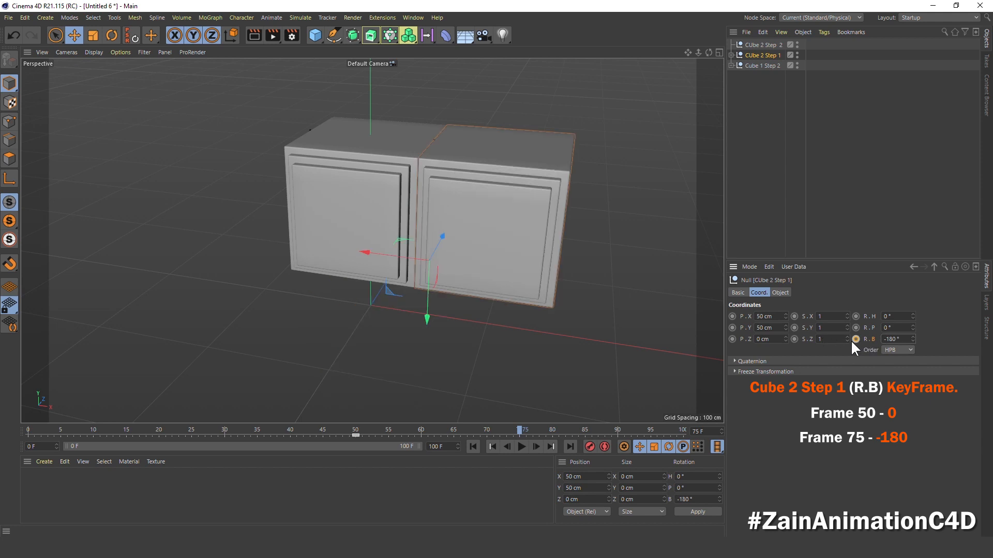
Make the CUbe 2 Step 1 null a child of CUbe 2 Step 2 and keyframe the parent's R.B rotation at 0° on frame 75
left_click(760, 195)
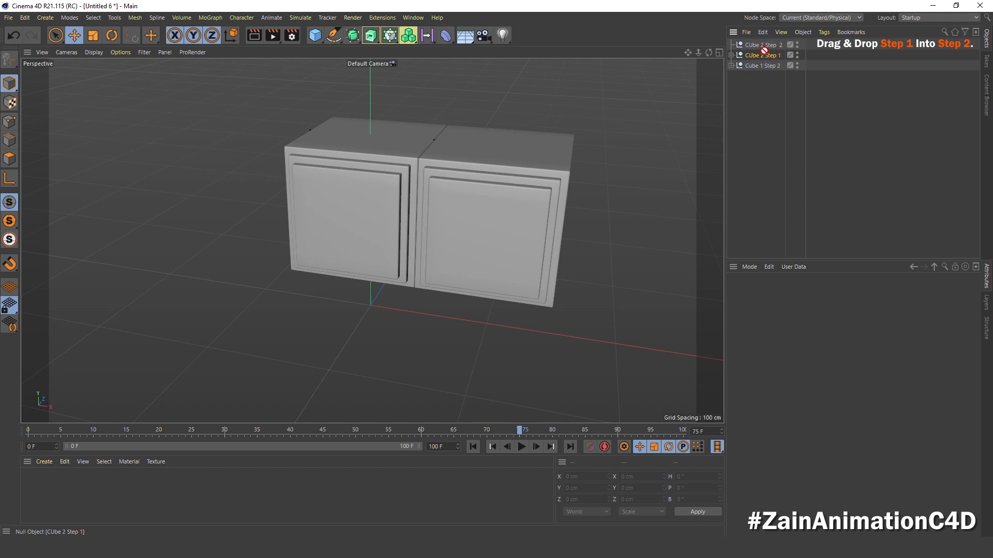
left_click_drag(766, 46, 729, 45)
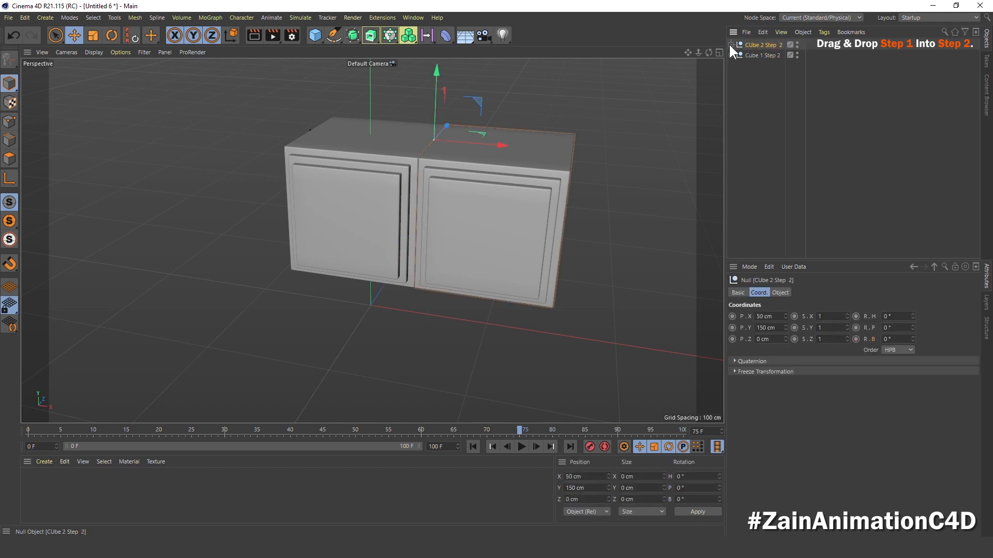
left_click(856, 340, "ctrl")
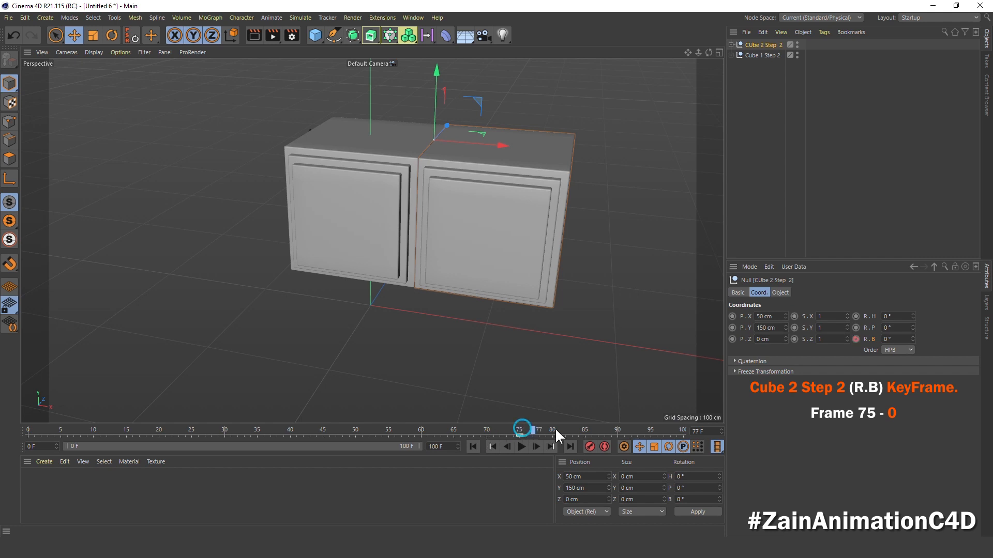
Set the CUbe 2 Step 2 null's R.B rotation to -180° on frame 100 and keyframe it
left_click_drag(894, 340, 837, 340)
type("-180")
key("Return")
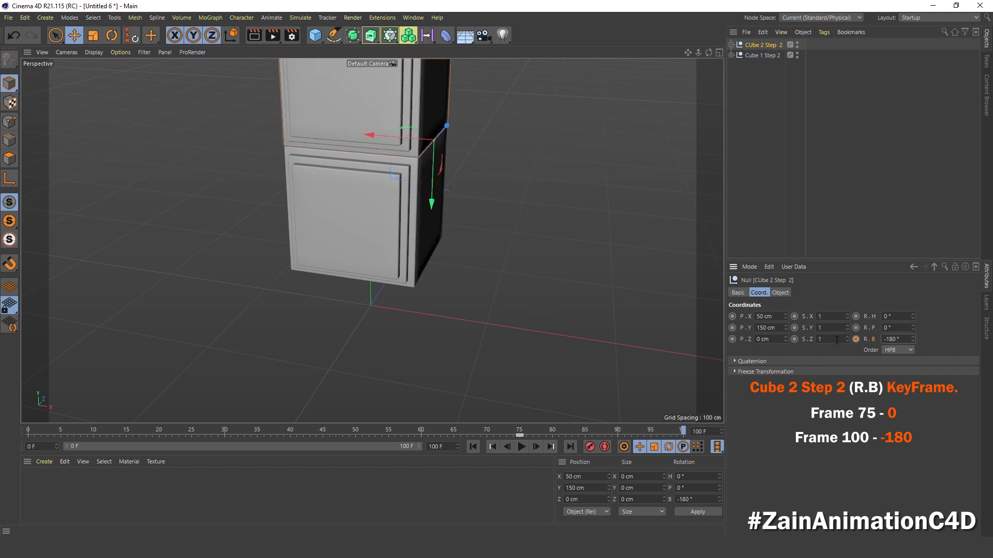
left_click(858, 338)
scroll(423, 159, "down", 5)
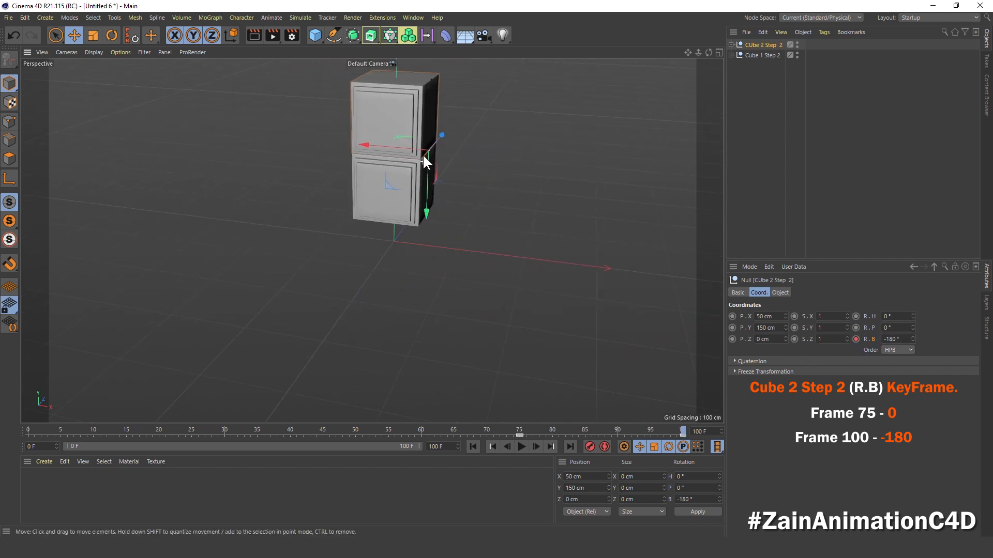
Play the cube-flipping animation from the start to check it, and return to frame 0
middle_click_drag(422, 154, 429, 212, "alt")
left_click_drag(430, 212, 492, 275, "alt")
left_click(521, 446)
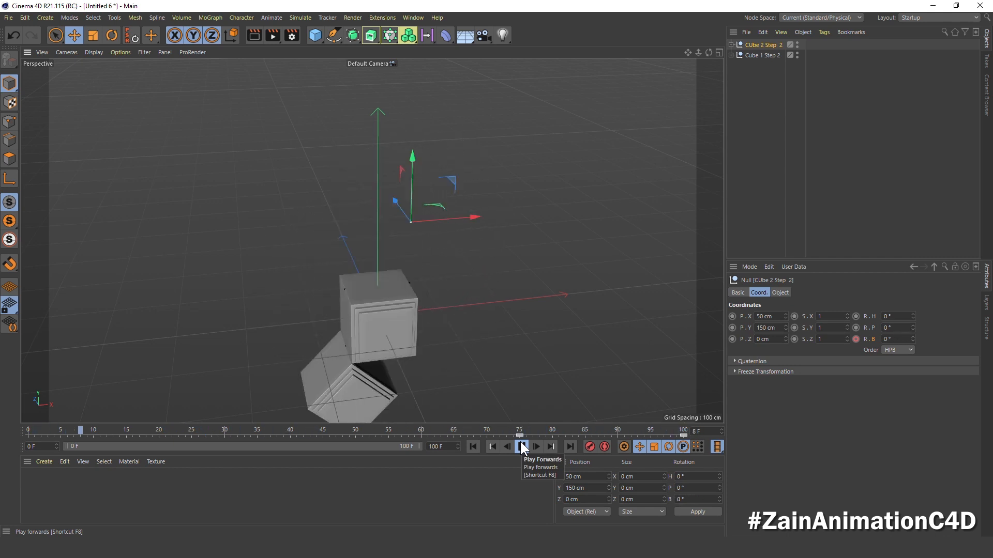
left_click(522, 446)
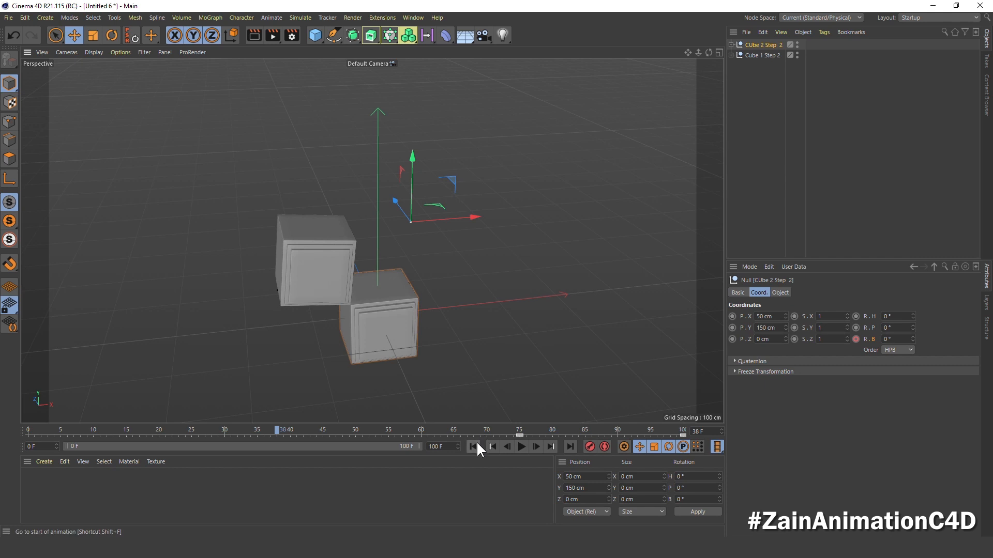
left_click(473, 447)
scroll(408, 234, "down", 2)
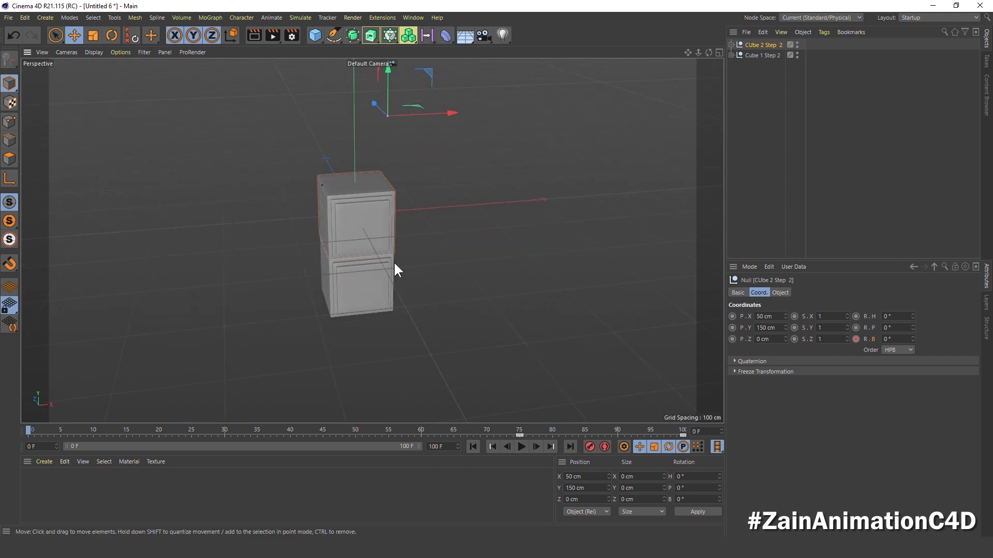
Add a camera, look through it, and set its position to P.X -365 cm, P.Y 125 cm and P.Z -900 cm
left_click(484, 35)
left_click(800, 45)
double_click(770, 326)
type("-365")
key("Tab")
type("125")
key("Tab")
type("-900")
key("Tab")
Set the camera's rotation to R.H -22° and R.P -11°
key("Tab")
key("Tab")
key("Tab")
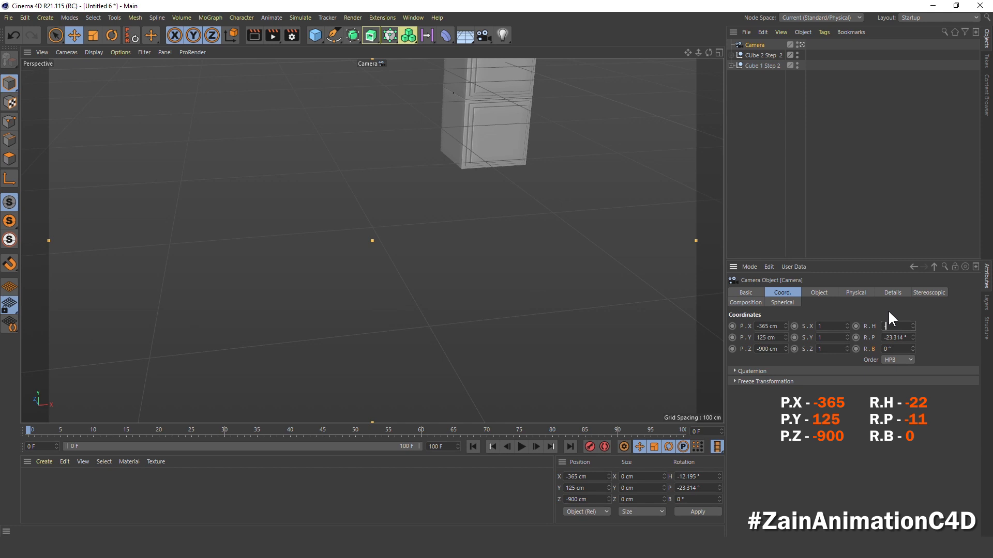
type("-22")
key("Tab")
key("Return")
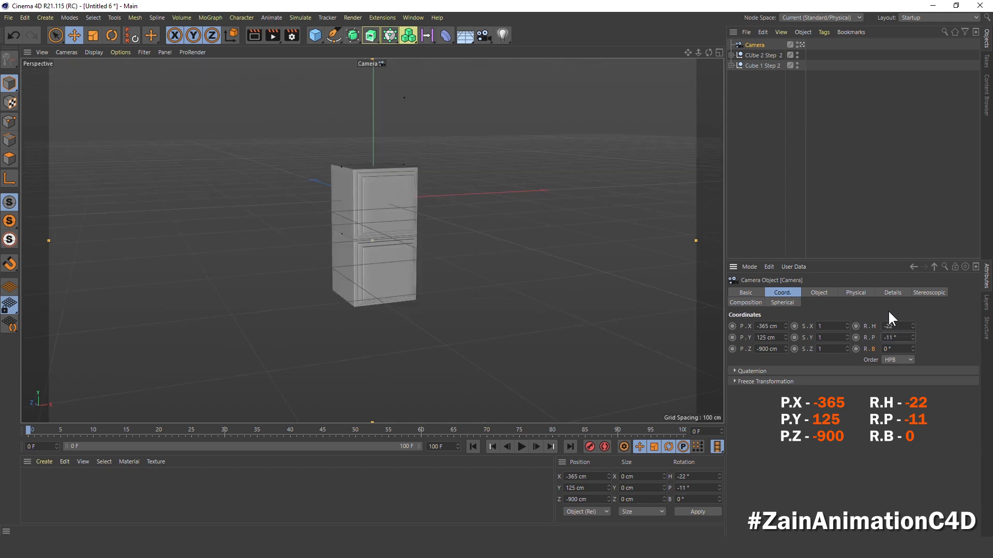
left_click(764, 164)
Keyframe the camera's P.Y position at 125 cm on frame 0 and 325 cm on frame 100
left_click(751, 45)
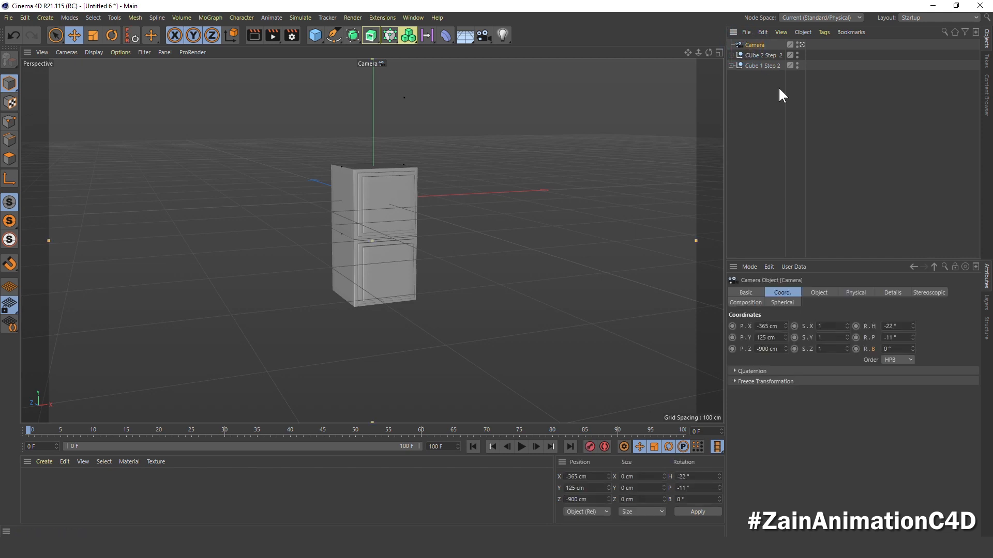
left_click(732, 337)
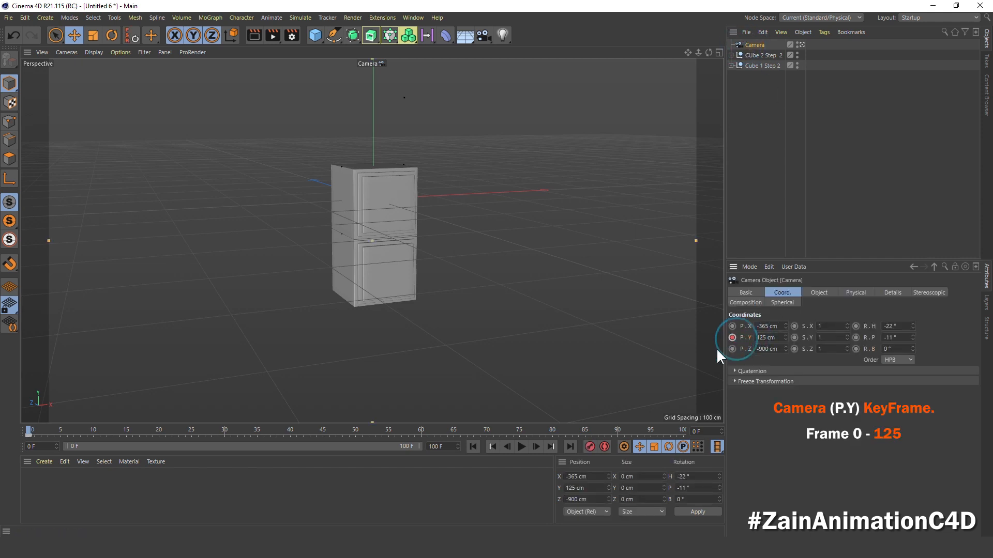
left_click(569, 447)
left_click(770, 332)
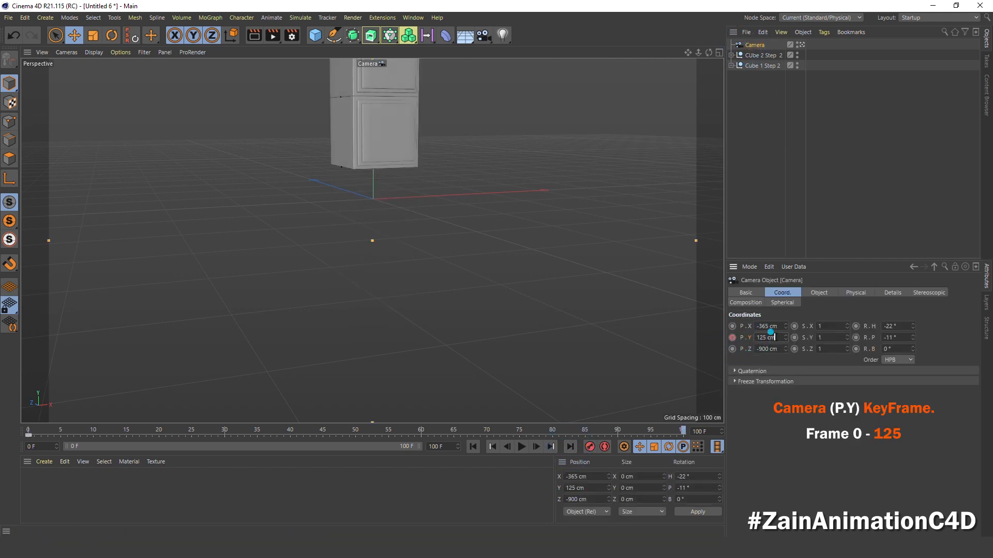
left_click_drag(774, 338, 728, 339)
type("325")
key("Return")
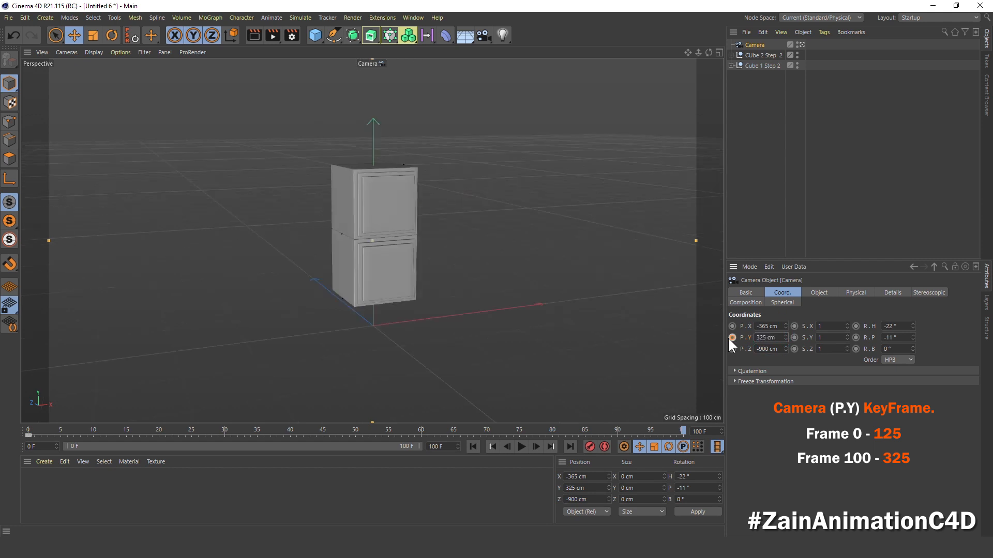
left_click(733, 338)
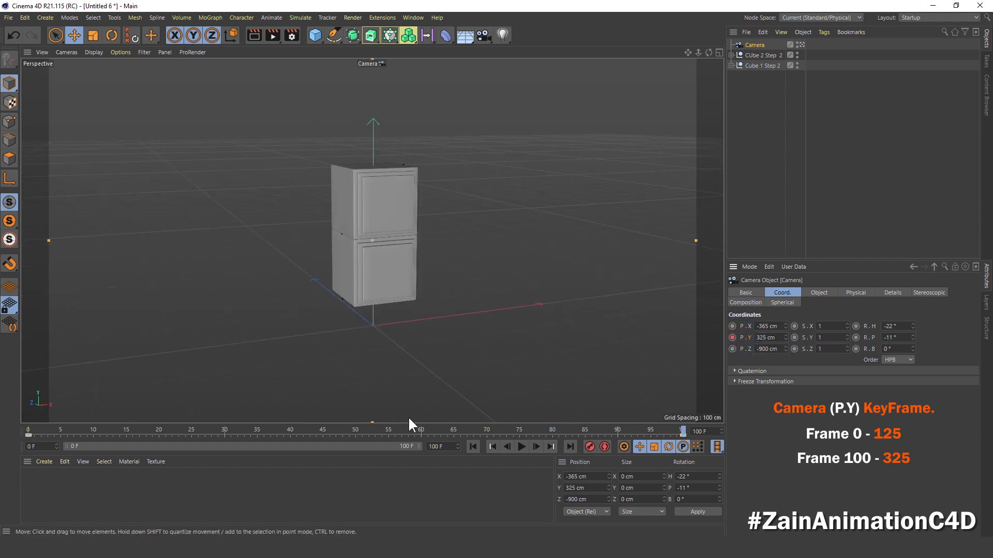
Compare the first and last frames, play the animation through the camera, and return to frame 0
left_click(474, 447)
left_click(569, 447)
left_click(491, 447)
left_click(568, 446)
left_click(508, 447)
left_click(520, 446)
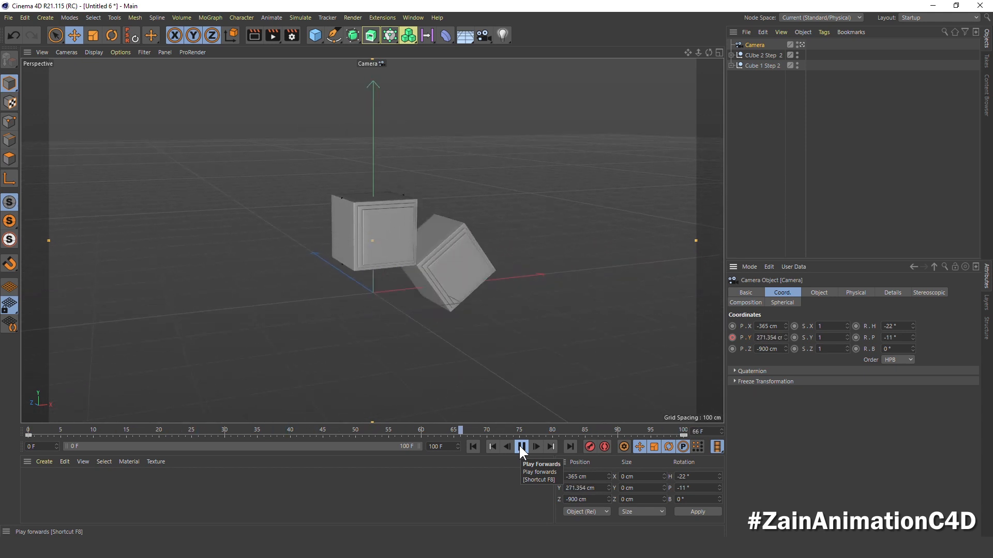
left_click(519, 444)
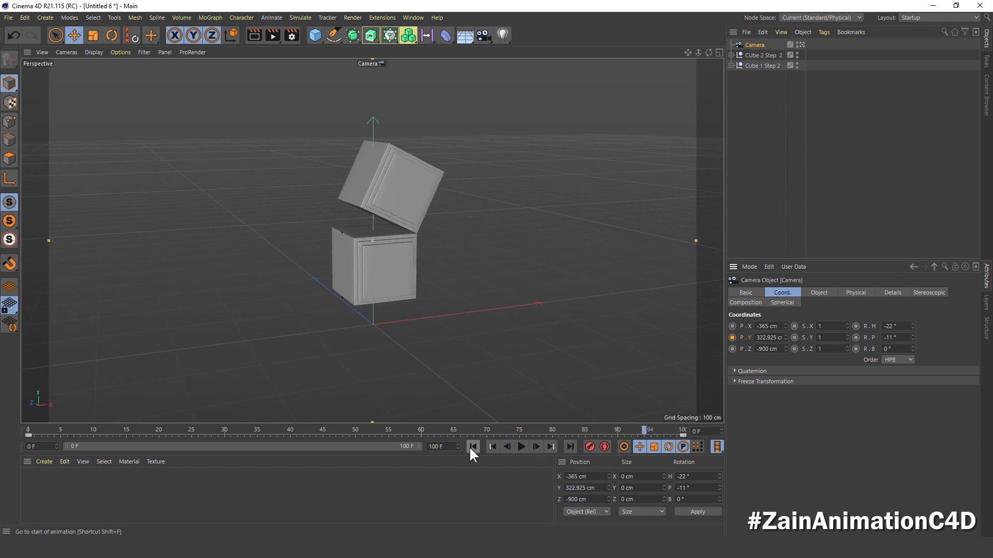
left_click(473, 446)
Make the camera's Position Y keyframes linear in the F-Curve timeline and close the timeline
left_click(437, 17)
mouse_move(415, 18)
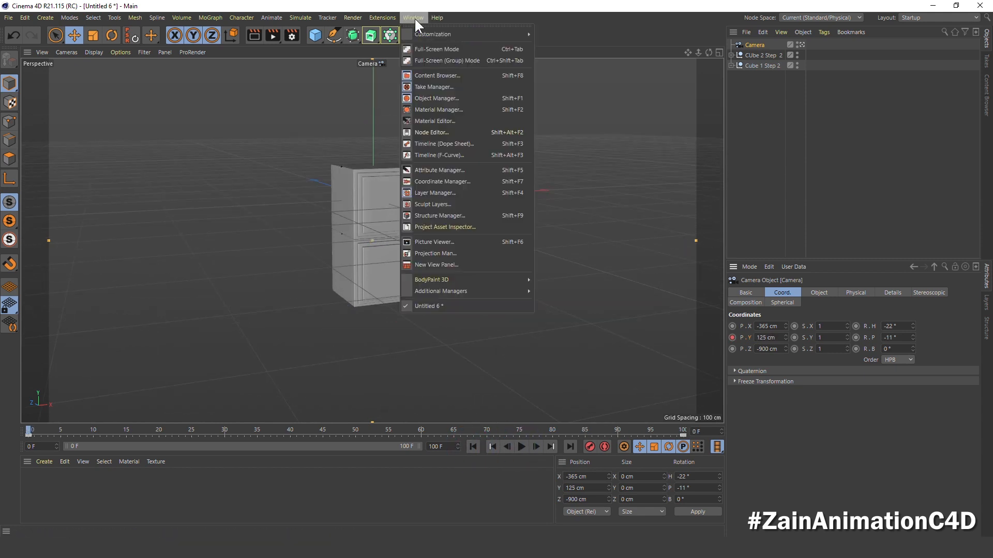
left_click(454, 151)
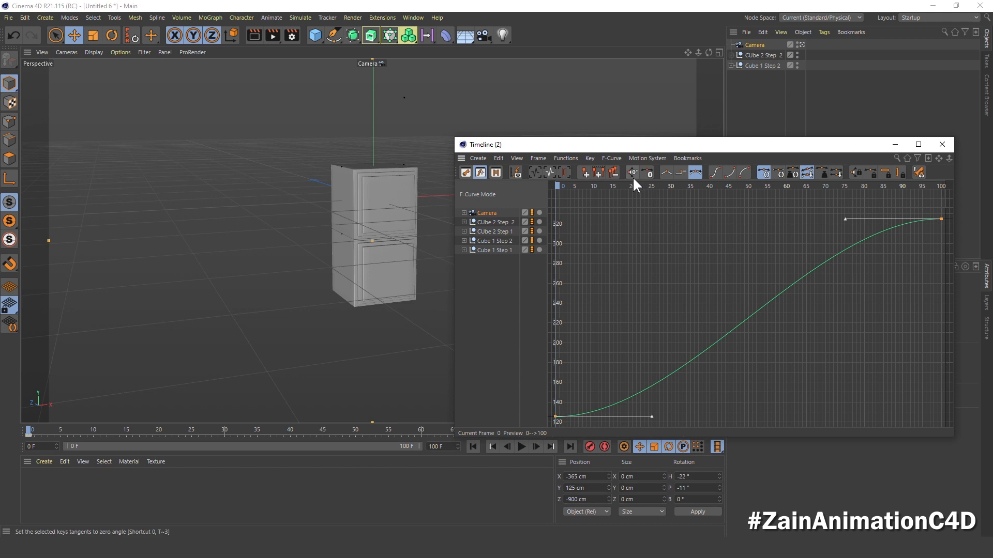
left_click(666, 172)
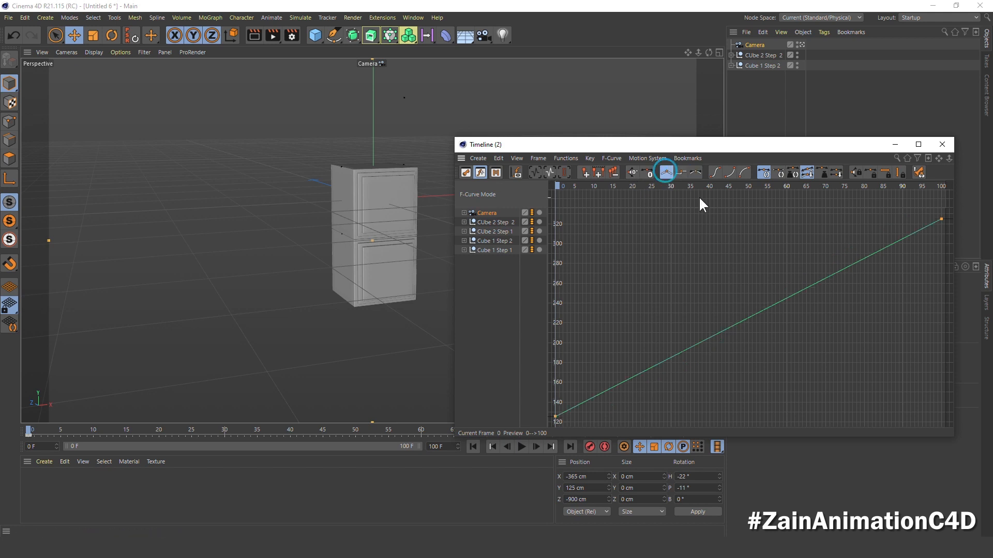
left_click(942, 145)
Play the animation with the linear camera rise and return to the first frame
left_click(521, 447)
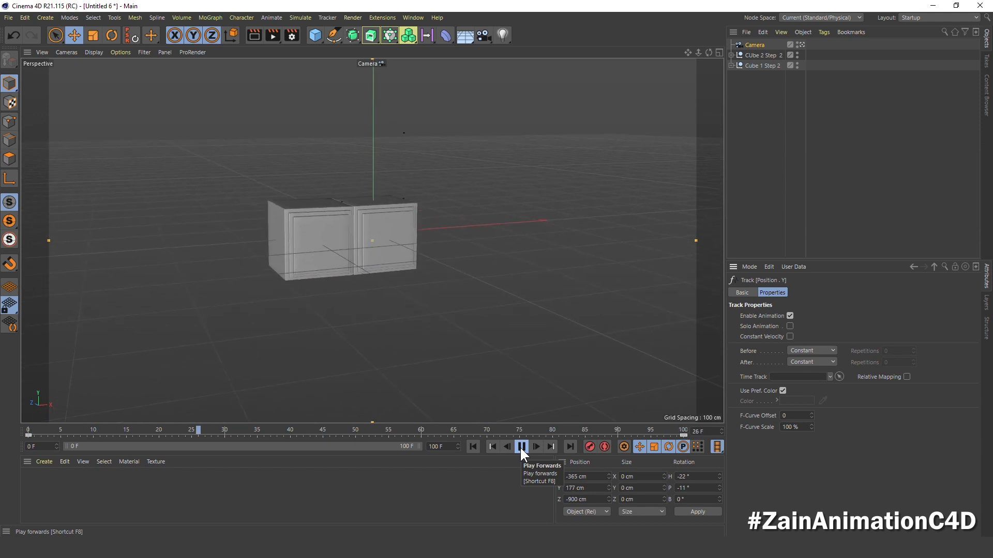
left_click(519, 446)
left_click(475, 447)
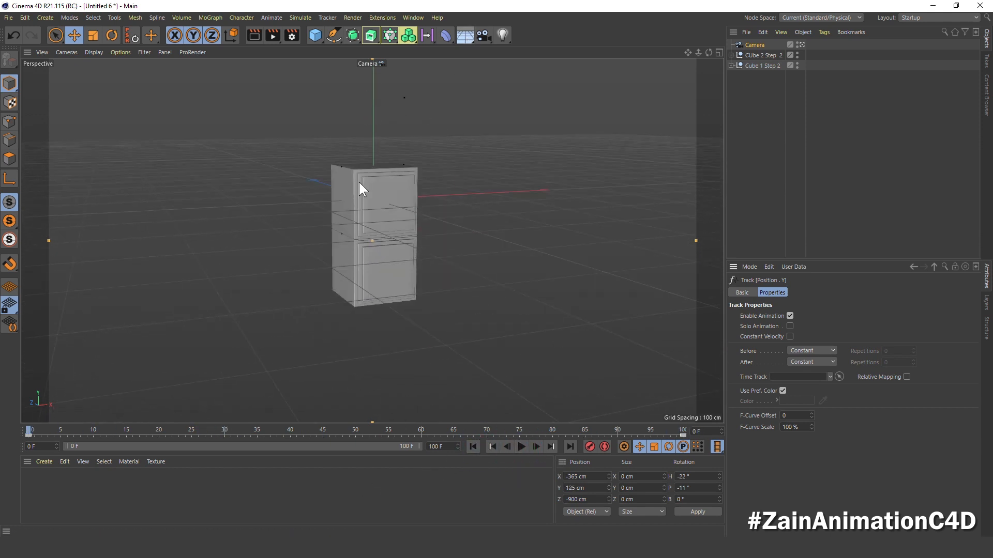
Create a material named BG with its colour set to H 280°, S 75% and V 25%
double_click(79, 496)
double_click(33, 482)
type("BG")
left_click(179, 187)
left_click_drag(294, 134, 246, 134)
key("Tab")
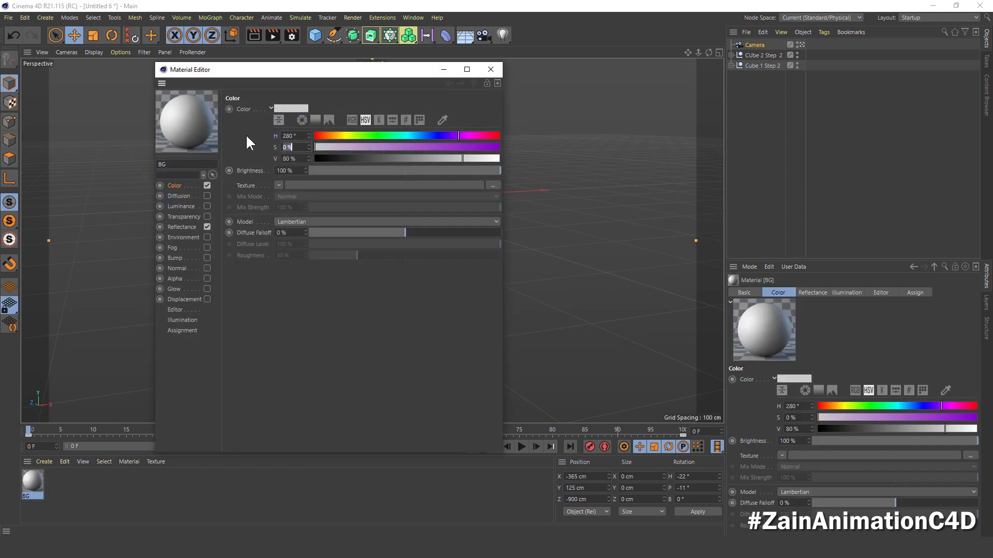
type("75")
key("Tab")
type("25")
key("Return")
left_click(489, 71)
Duplicate the BG material, rename the copy 1, and set its colour to S 50% and V 55%
left_click_drag(32, 482, 60, 479, "ctrl")
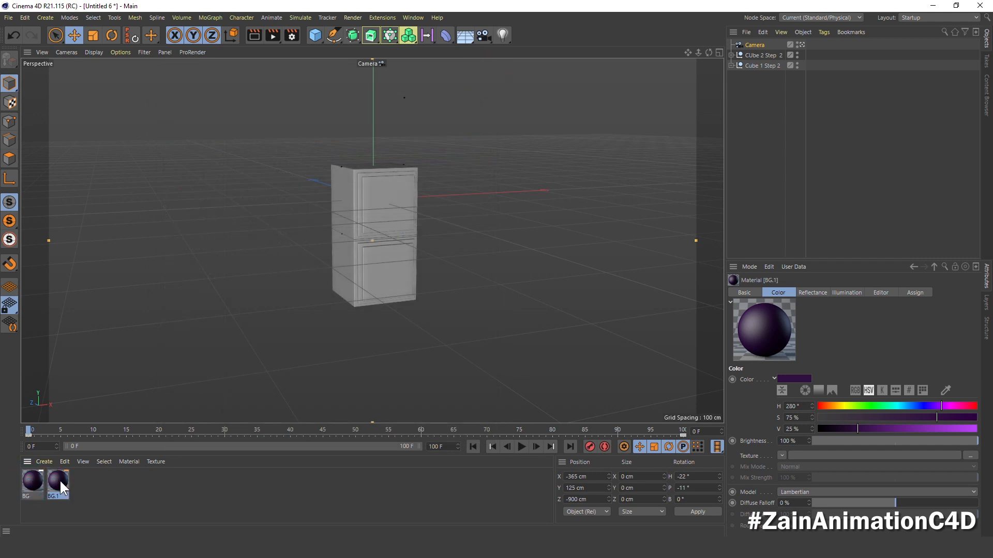
double_click(60, 480)
double_click(179, 163)
left_click_drag(186, 163, 107, 163)
type("1")
key("Return")
left_click_drag(298, 146, 228, 151)
type("50")
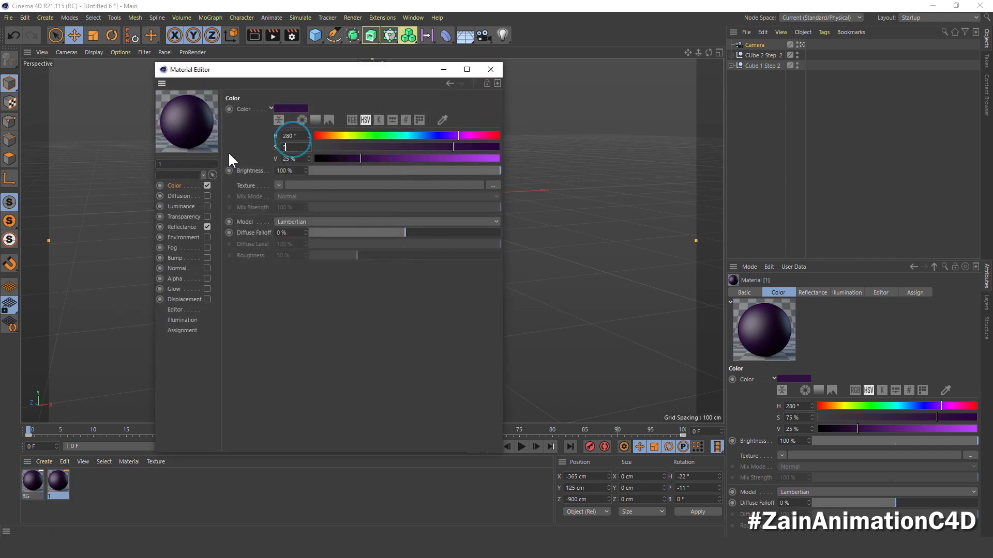
key("Tab")
type("55")
key("Return")
left_click(490, 69)
Duplicate material 1, rename the copy 2, and set its colour to S 30% and V 70%
left_click_drag(57, 481, 84, 480, "ctrl")
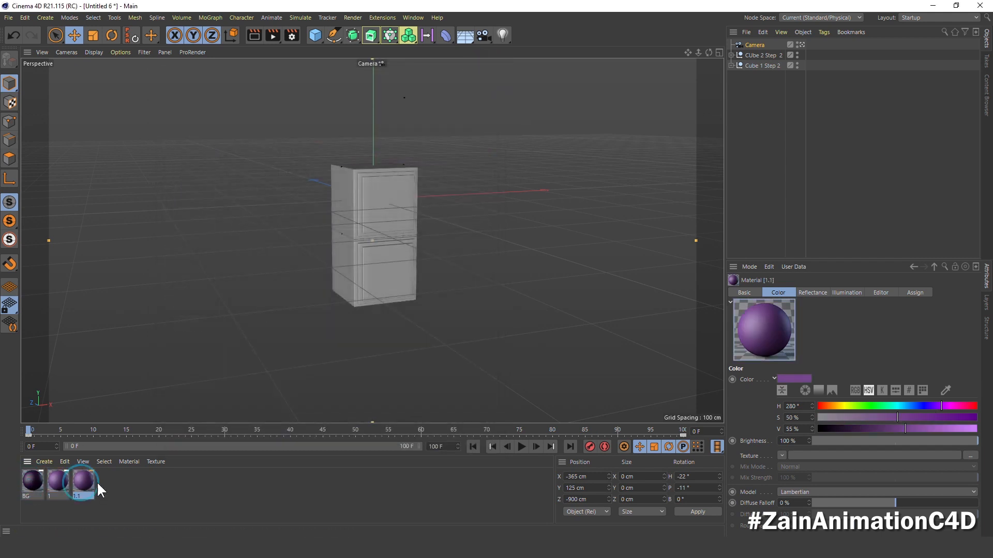
double_click(83, 481)
left_click(190, 164)
left_click_drag(190, 163, 93, 168)
type("2")
key("Return")
left_click_drag(298, 147, 232, 157)
type("30")
key("Tab")
type("70")
key("Return")
left_click(490, 69)
Duplicate material 2, rename the copy 3, and set its colour to S 15% and V 85%
left_click_drag(83, 481, 109, 481, "ctrl")
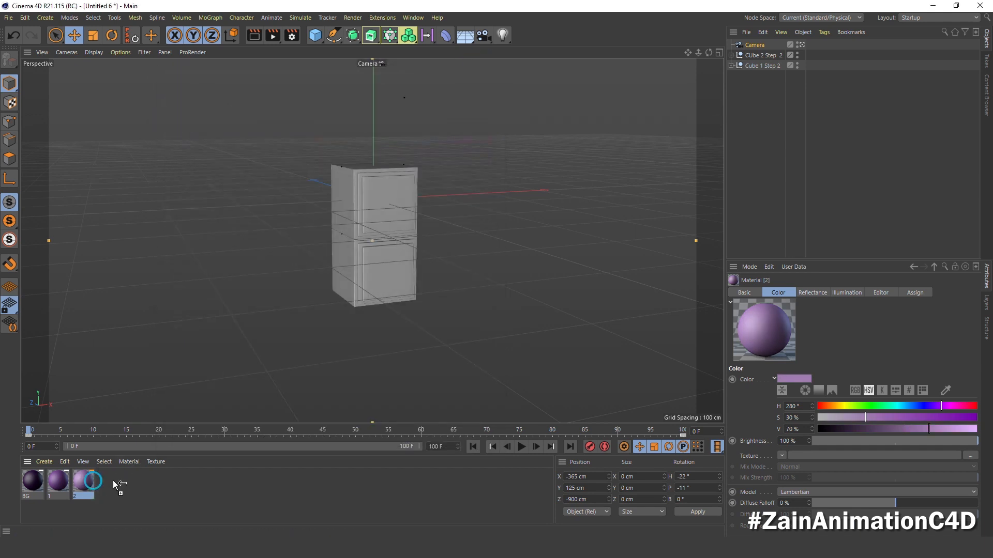
double_click(109, 481)
left_click_drag(186, 163, 159, 164)
type("3")
key("Return")
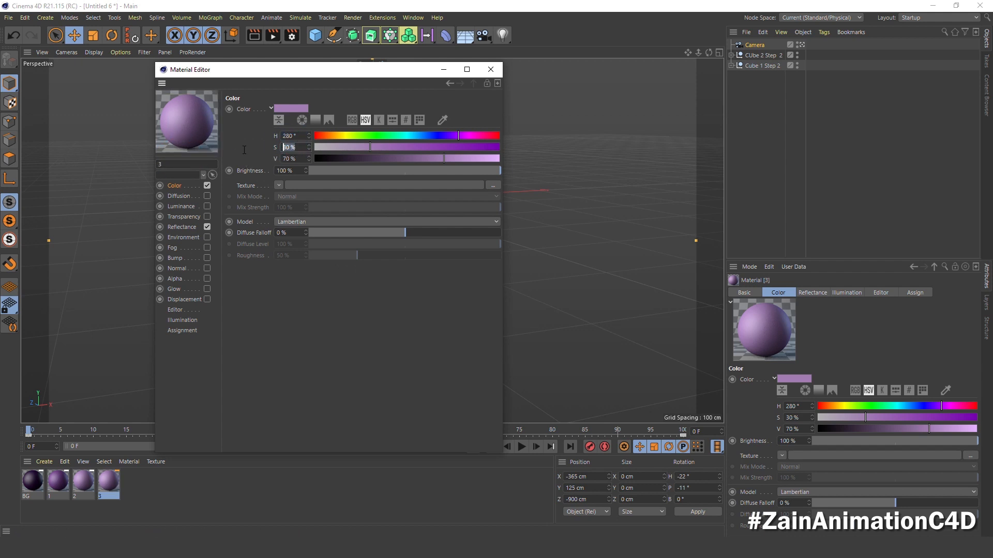
type("15")
key("Tab")
type("85")
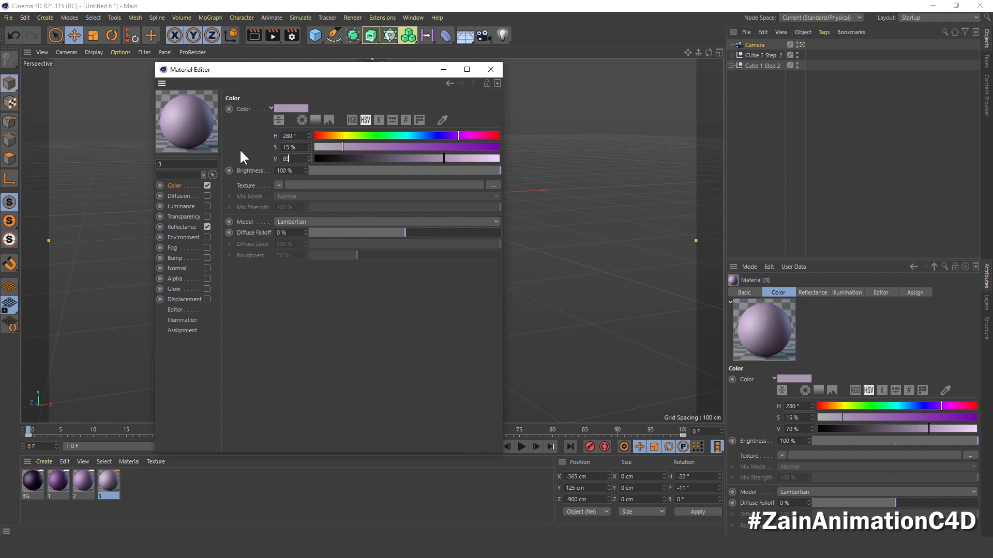
key("Return")
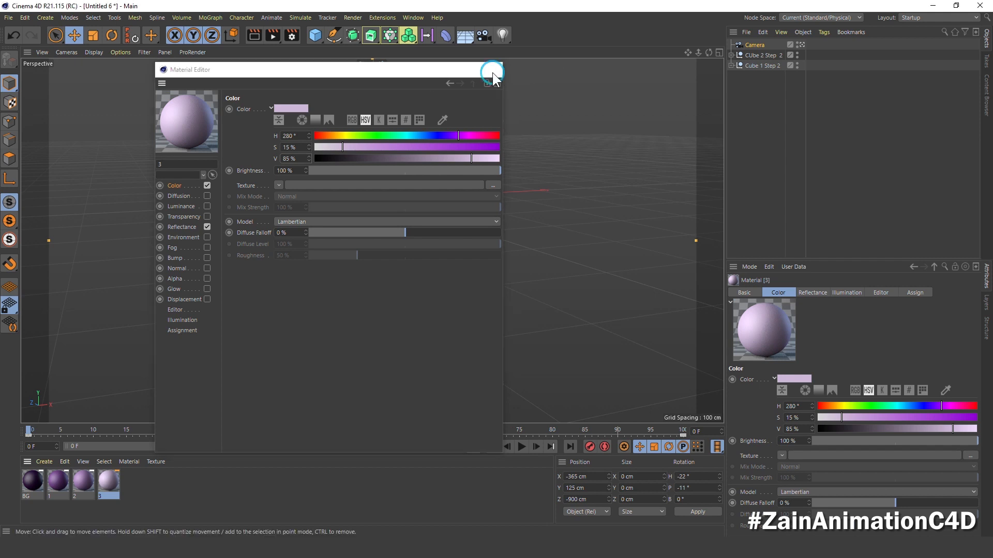
left_click(490, 69)
Add a Background, a Physical Sky and a Light object to the scene
left_click_drag(464, 38, 513, 120)
left_click_drag(463, 43, 618, 90)
Give the Physical Sky and Background objects Compositing tags with Compositing Background enabled
left_click(746, 65)
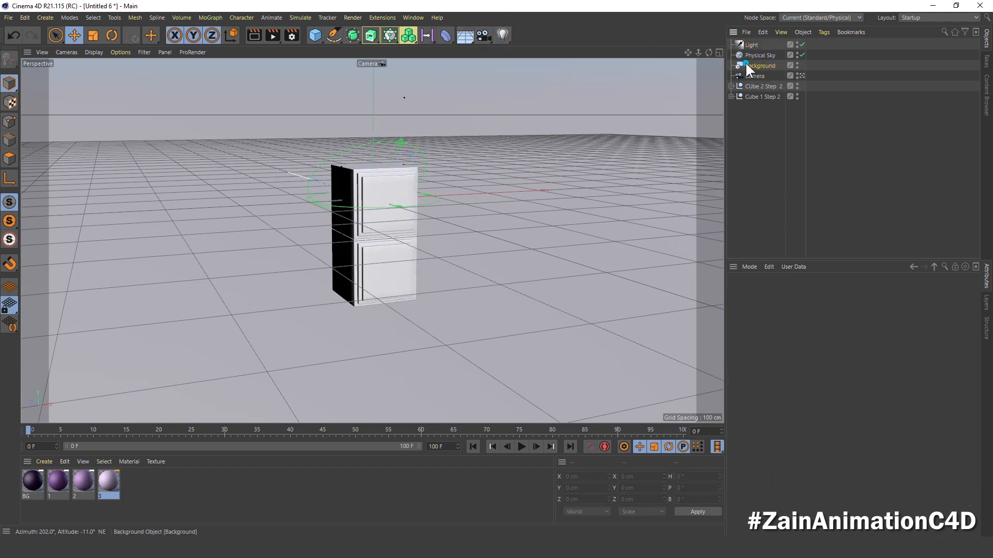
left_click(749, 55, "ctrl")
right_click(750, 55)
mouse_move(789, 154)
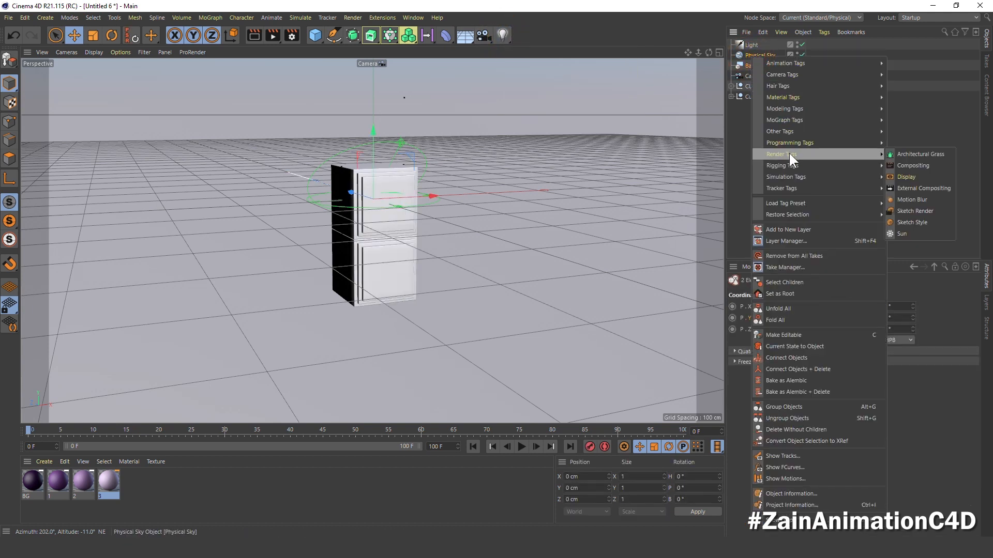
left_click(914, 155)
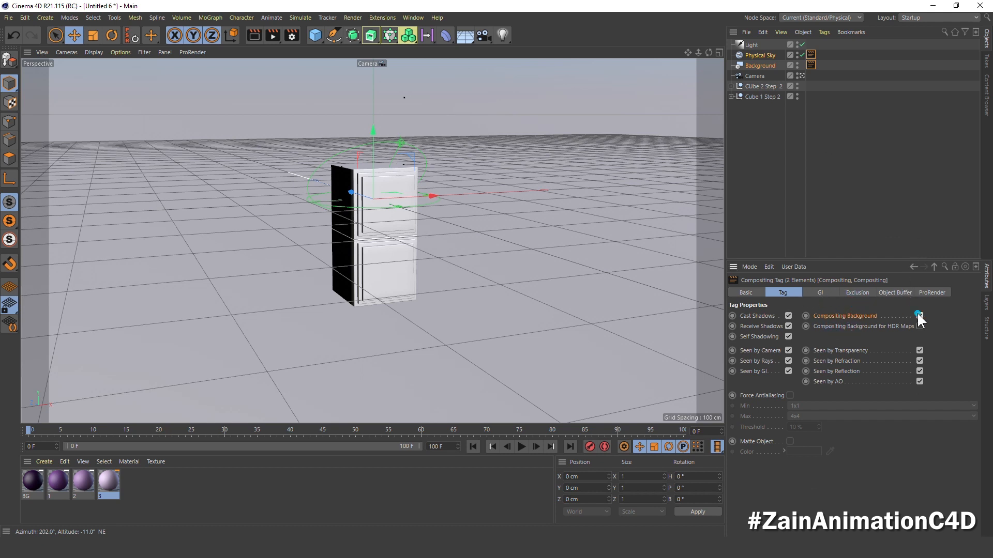
left_click(760, 137)
Disable Seen by Camera in the Physical Sky's Compositing tag
left_click(755, 55)
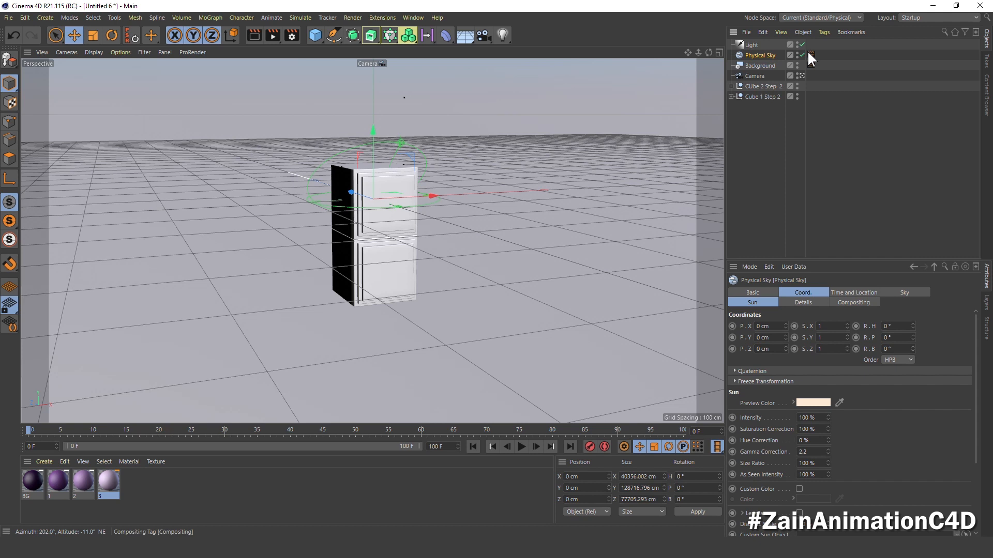
left_click(811, 55)
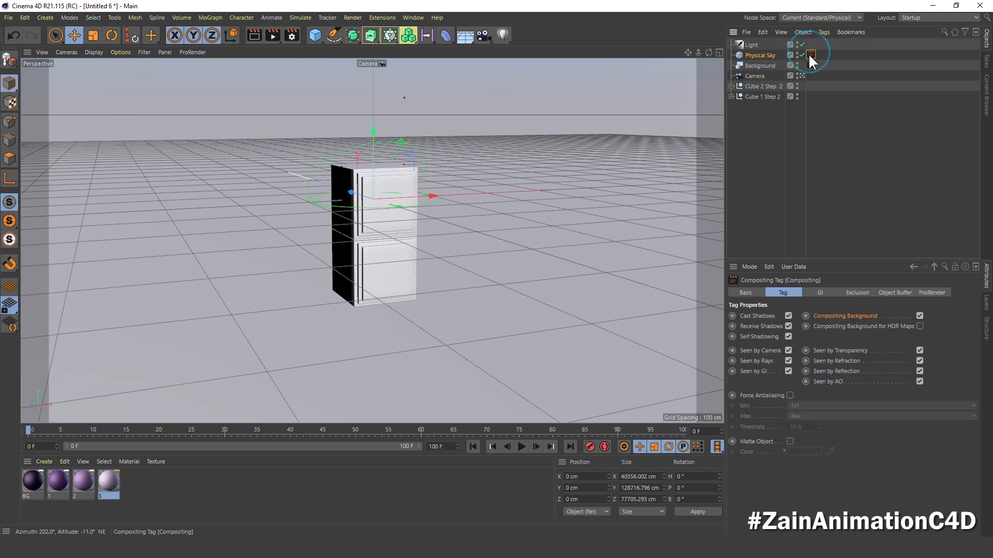
left_click(788, 350)
left_click(752, 124)
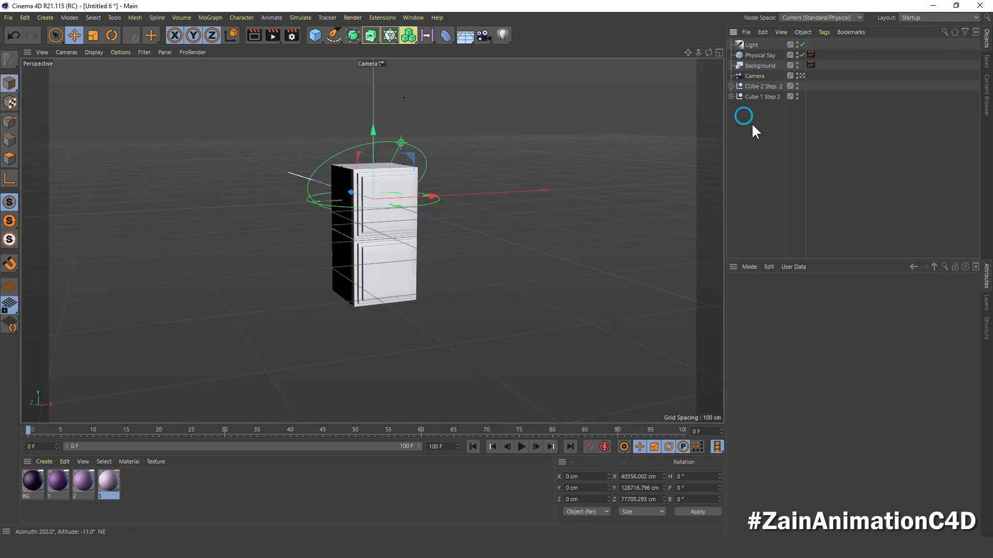
Set the Physical Sky's sun shadow type to None
left_click(753, 55)
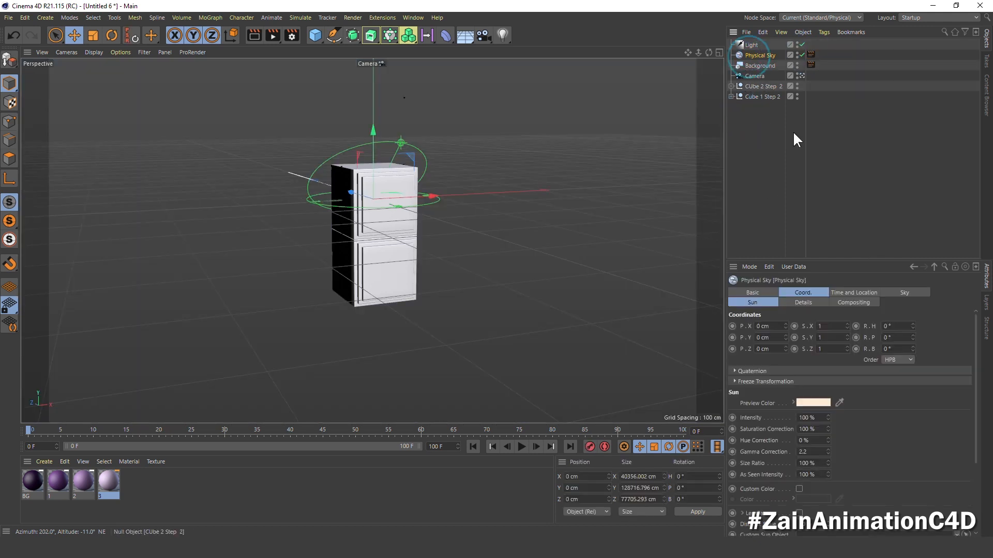
left_click(751, 303)
left_click(815, 480)
left_click(813, 488)
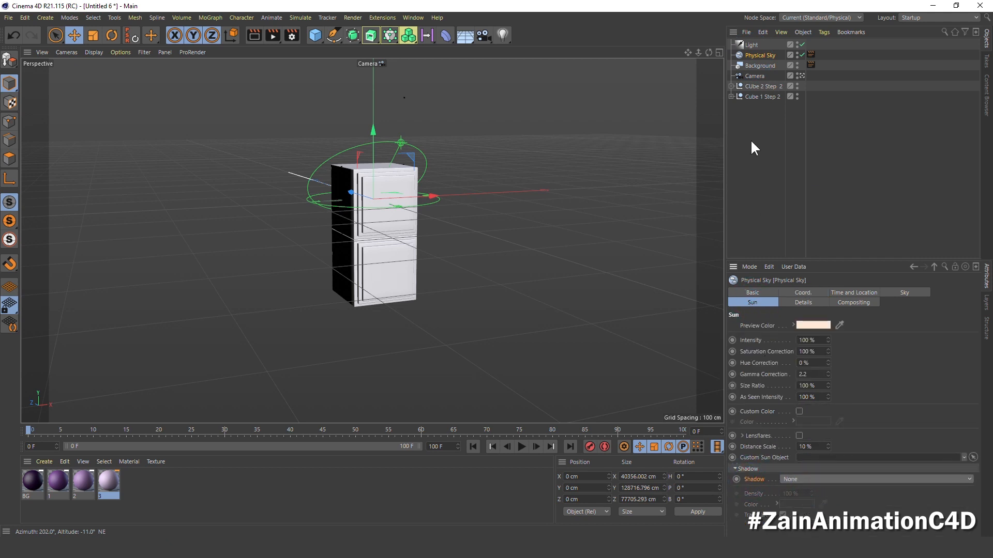
Set the Light object's R.P rotation to -90°
left_click(752, 45)
left_click(779, 293)
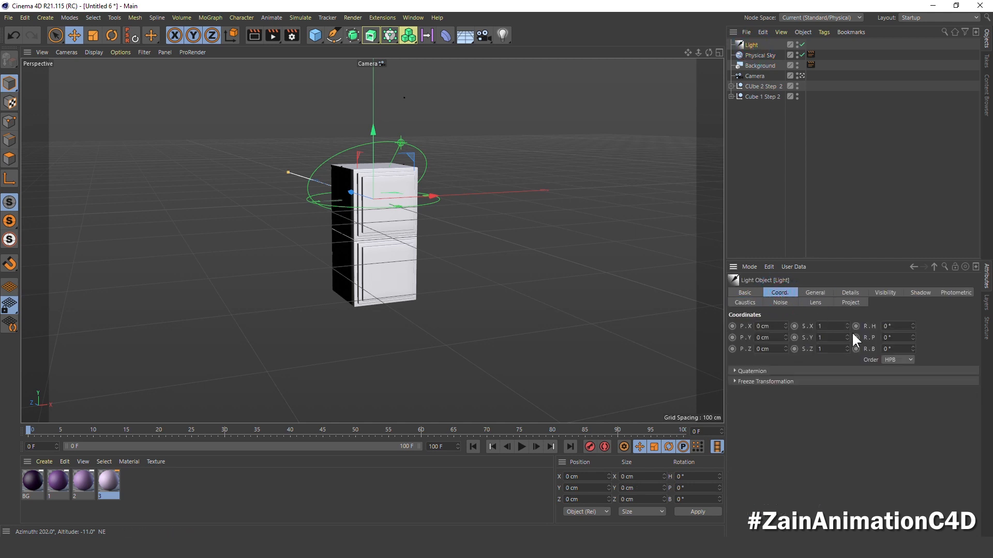
left_click(885, 338)
key("Return")
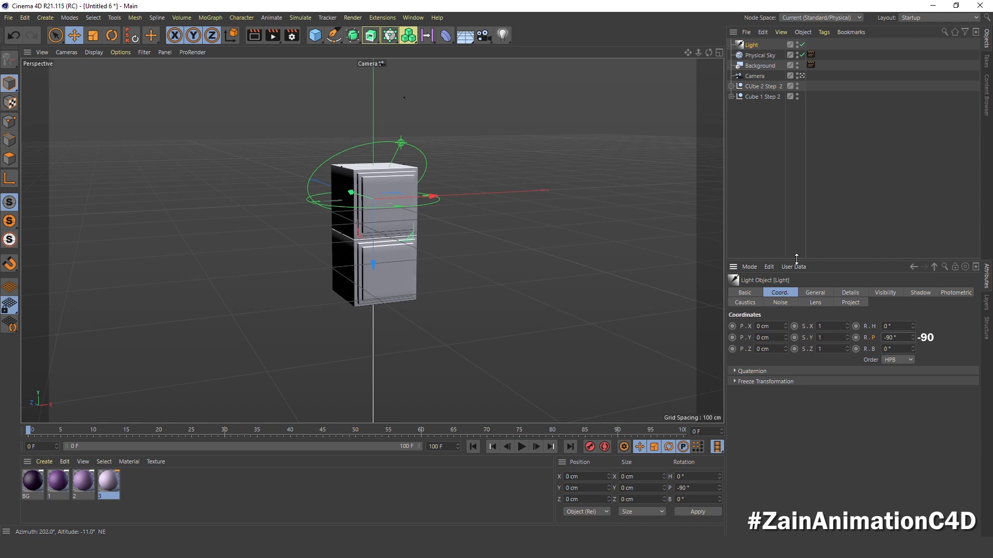
Expand the Cube 2 Step 2 and Cube 1 Step 2 hierarchies down to their individual cubes
left_click(743, 134)
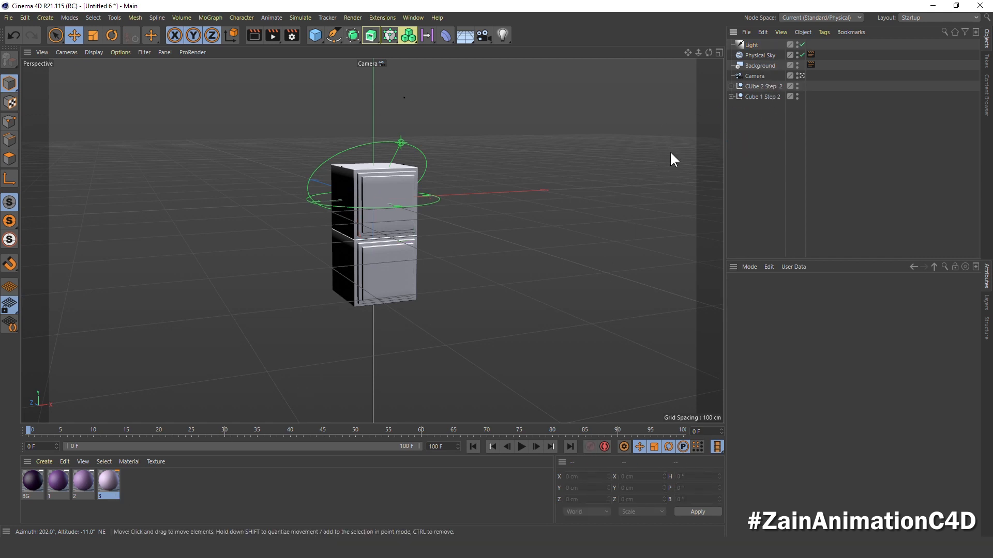
left_click(731, 85)
left_click(735, 96)
left_click(742, 107)
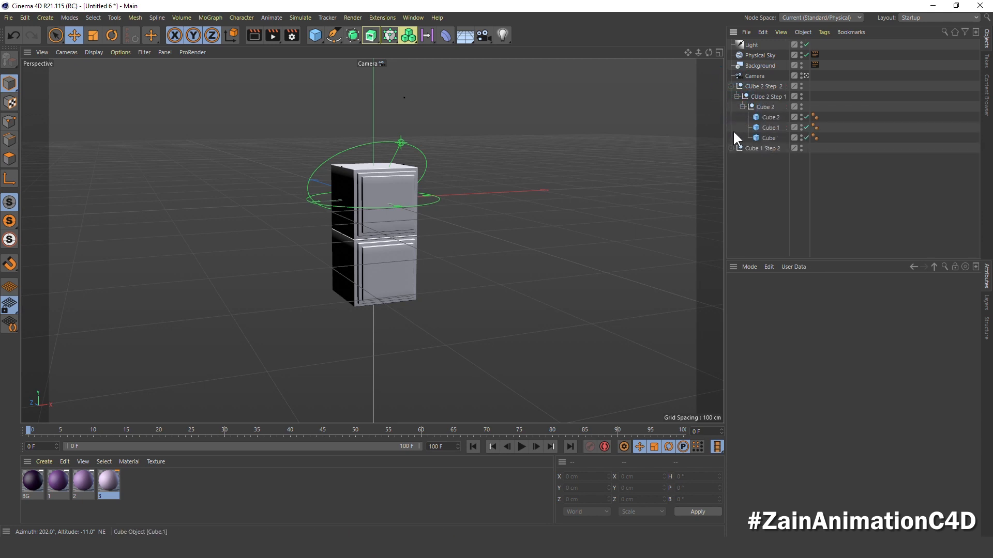
left_click(731, 148)
left_click(736, 159)
left_click(742, 168)
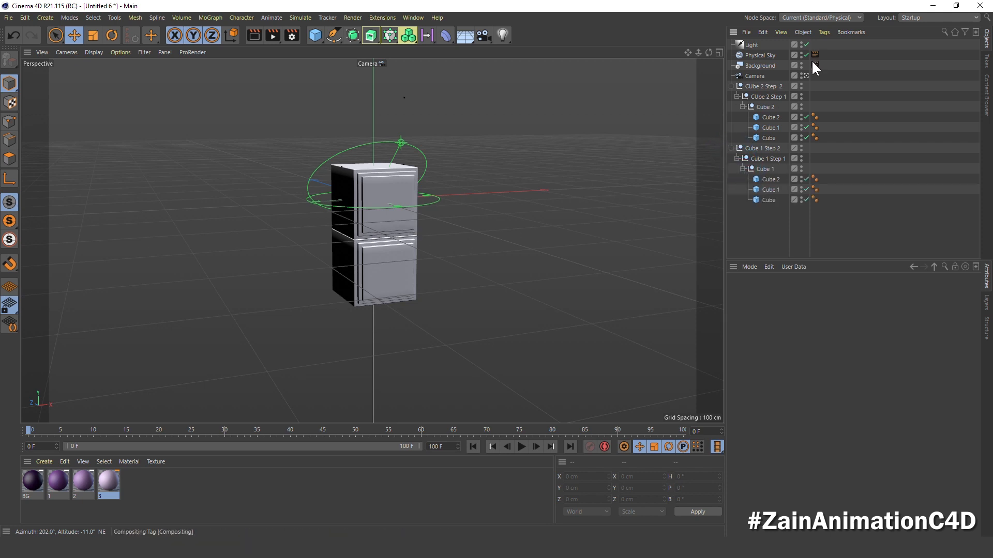
Switch from the scene camera to the default camera and apply the BG material to the Background object
left_click(805, 76)
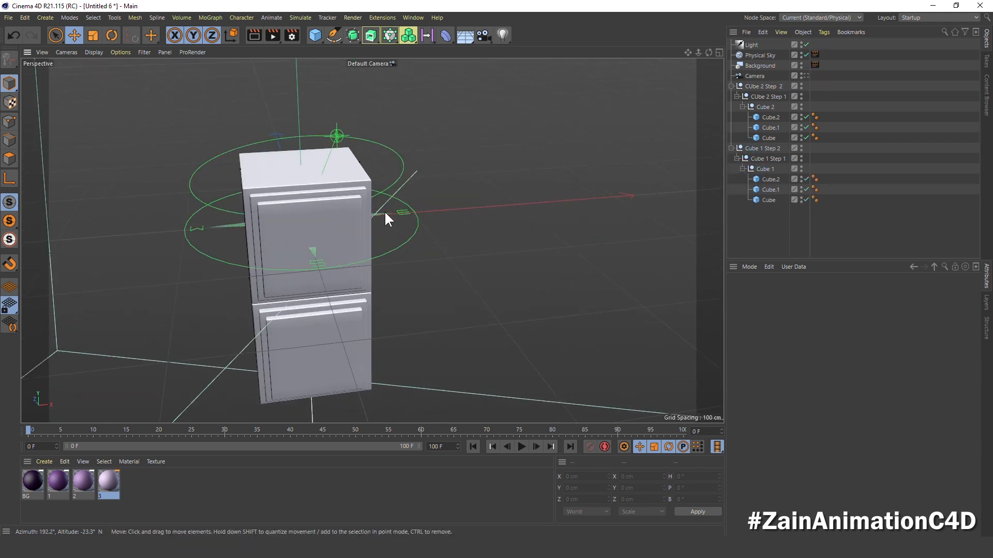
left_click_drag(385, 213, 364, 233, "alt")
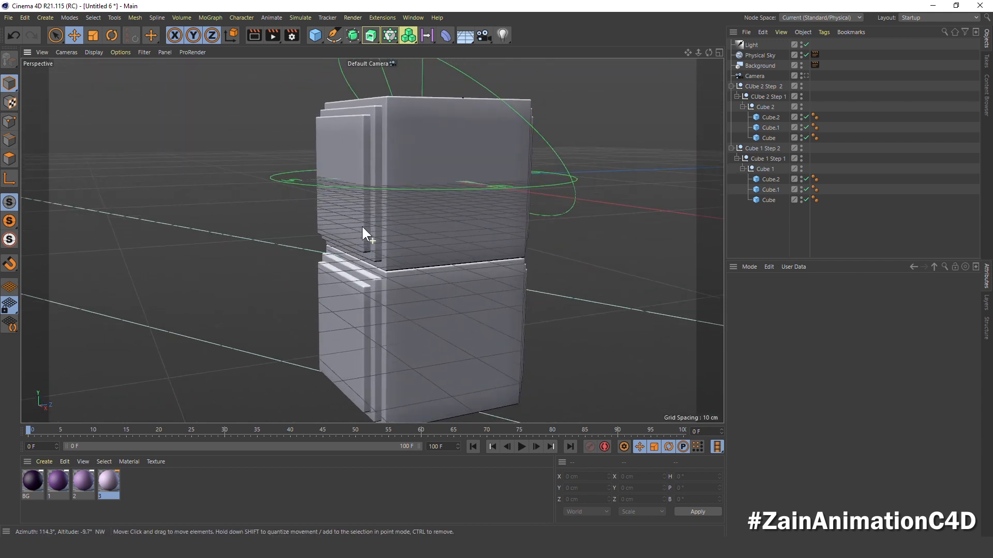
left_click_drag(32, 481, 764, 64)
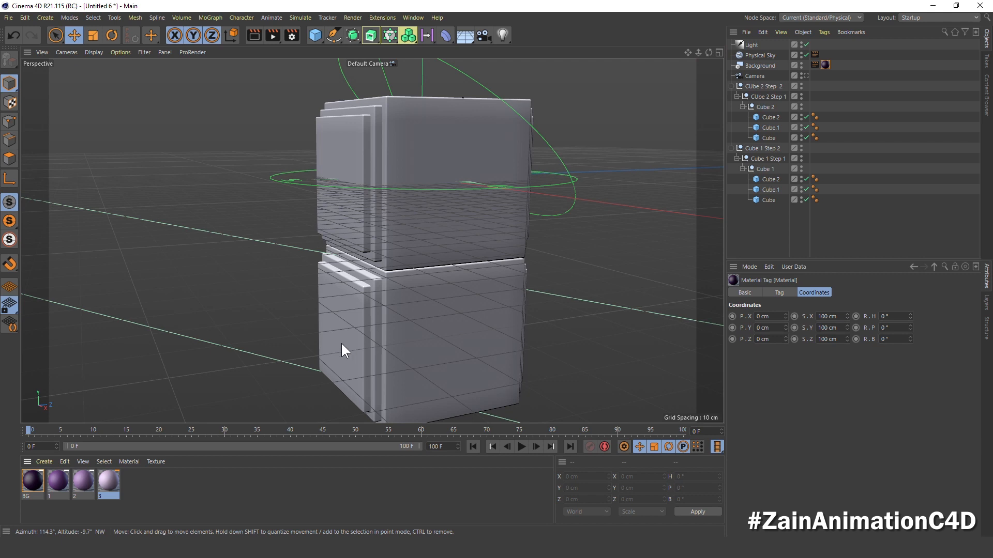
Apply material 1 to the upper stack's base Cube and the lower stack's front panel, Cube.2
left_click(57, 483)
left_click_drag(57, 484, 488, 211)
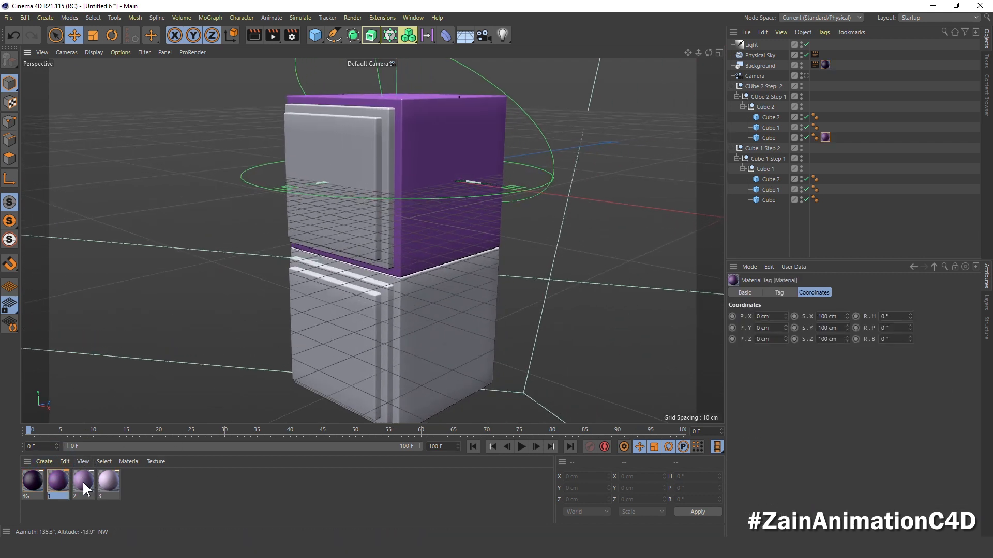
left_click_drag(177, 390, 347, 343)
Apply material 2 to both middle Cube.1 panels, and material 3 to the upper front panel Cube.2 and the lower base Cube
middle_click_drag(379, 299, 372, 259, "alt")
left_click_drag(78, 496, 378, 145)
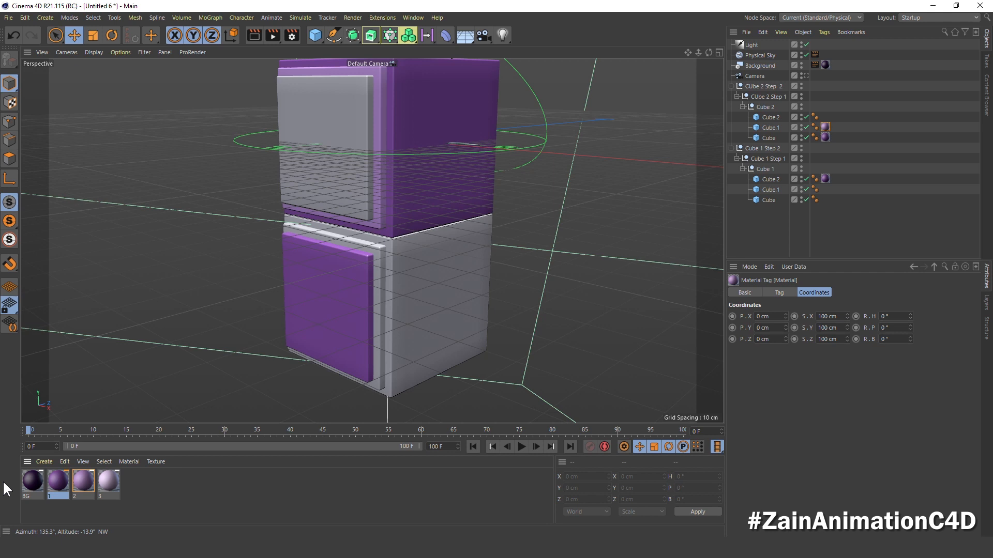
left_click_drag(84, 481, 378, 275)
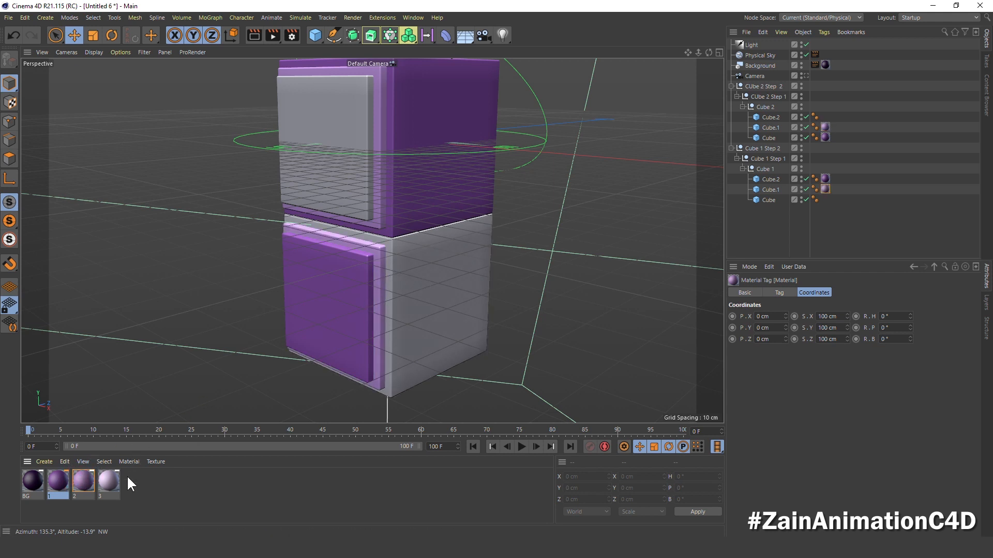
left_click_drag(110, 479, 325, 163)
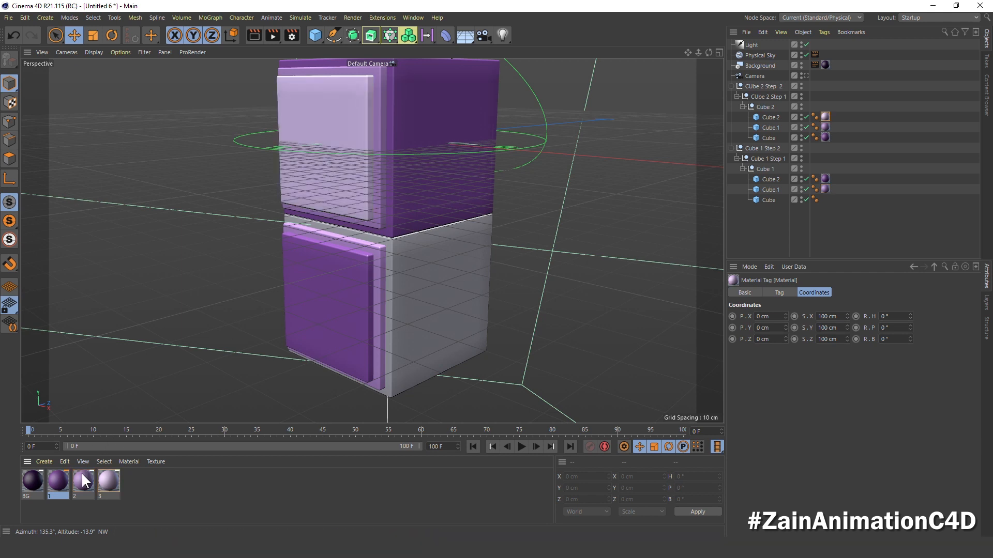
left_click_drag(103, 478, 449, 291)
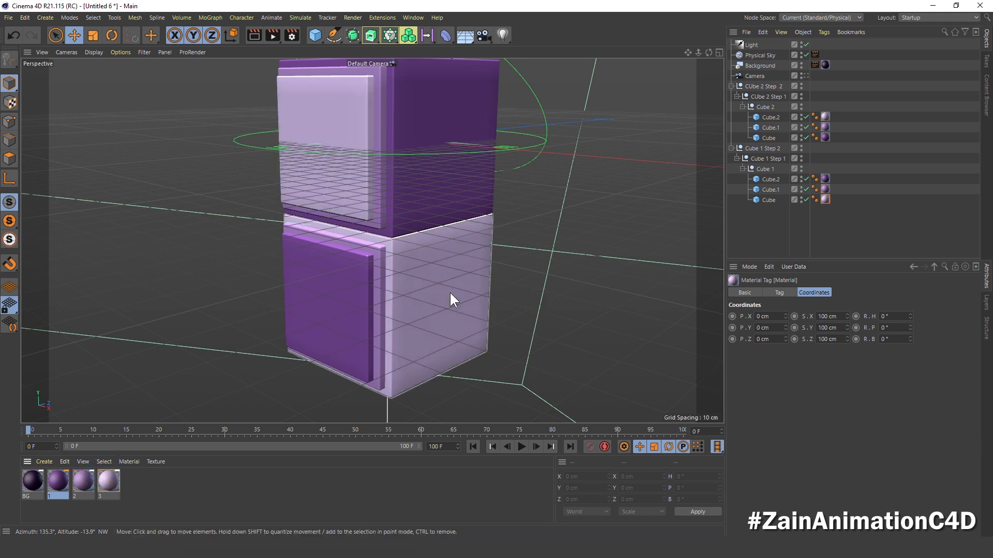
Play back the animation through the scene camera and move the playhead to frame 35
left_click(805, 76)
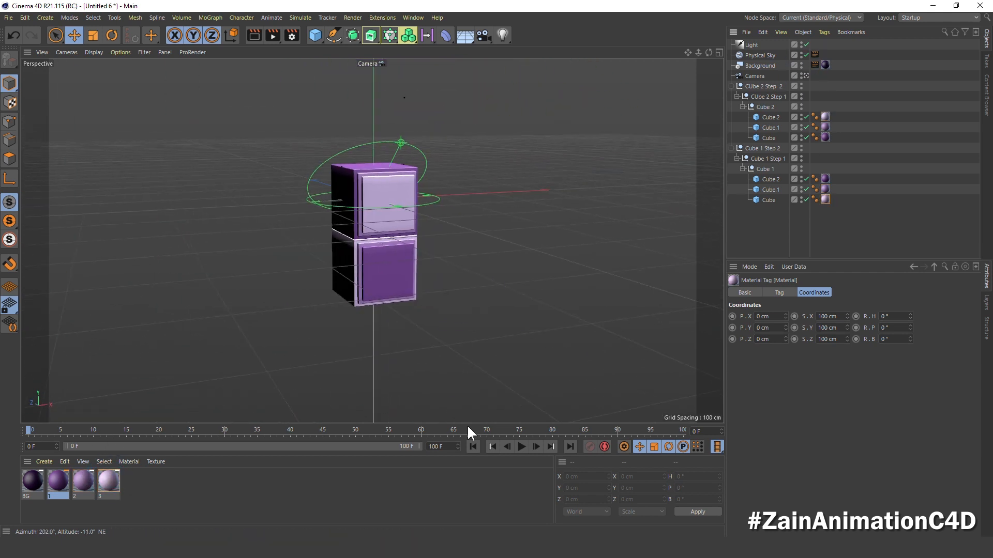
left_click(521, 447)
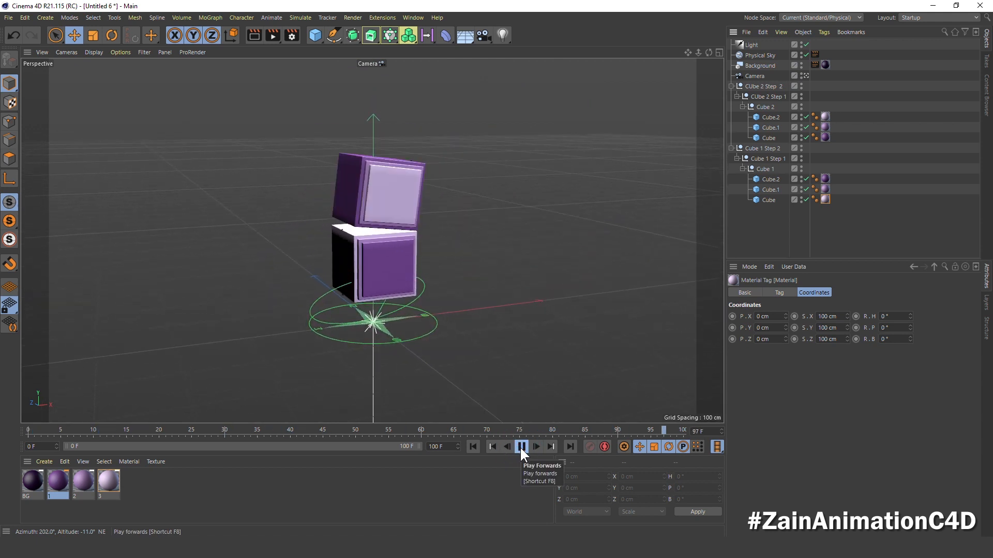
left_click(521, 449)
left_click_drag(185, 429, 257, 431)
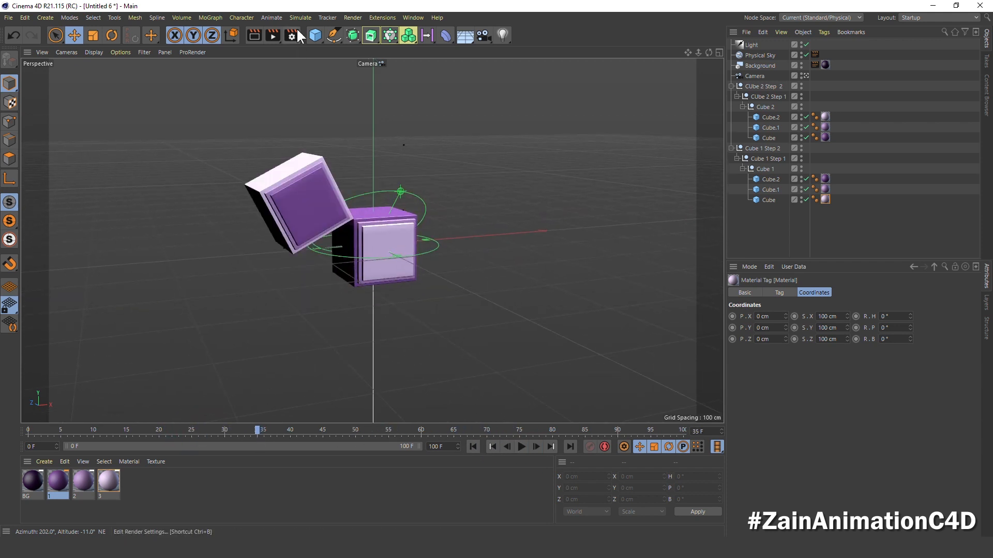
Add the Ambient Occlusion and Global Illumination effects to the render settings and render the active view
left_click(291, 35)
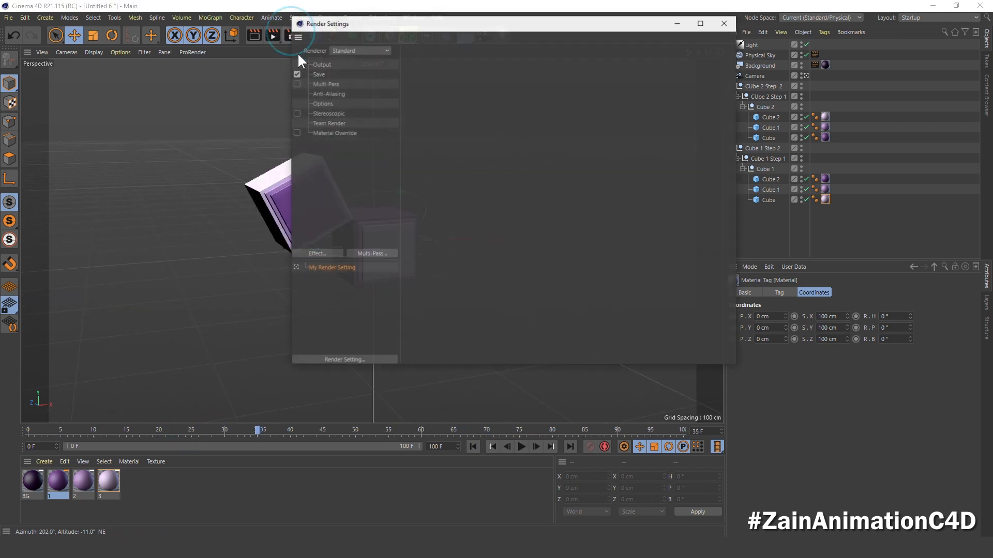
left_click(331, 254)
left_click(373, 335)
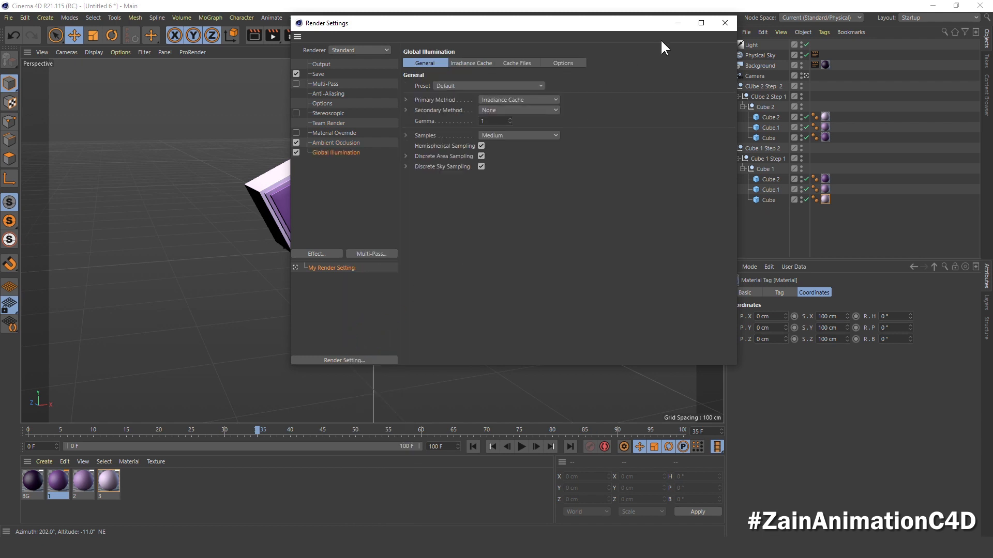
left_click(725, 23)
left_click(266, 35)
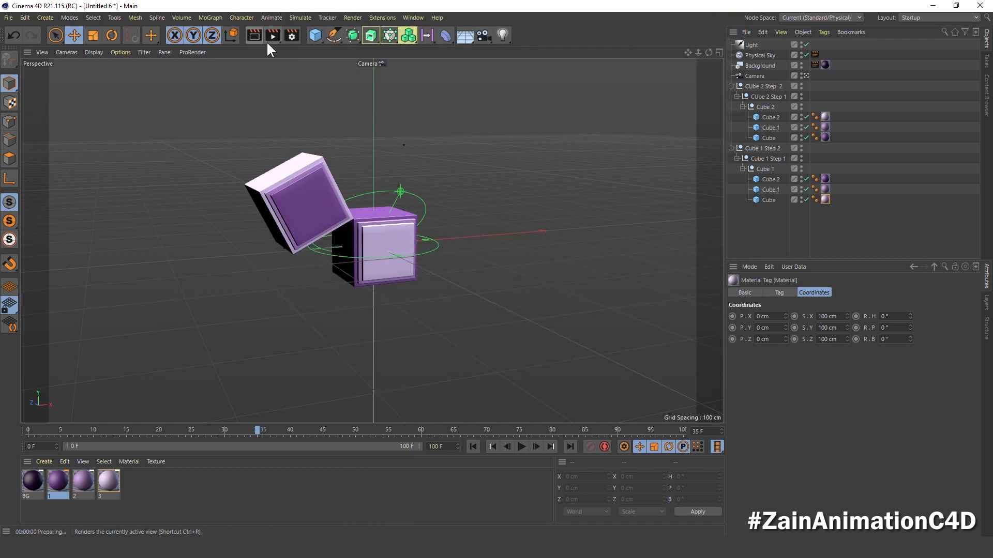